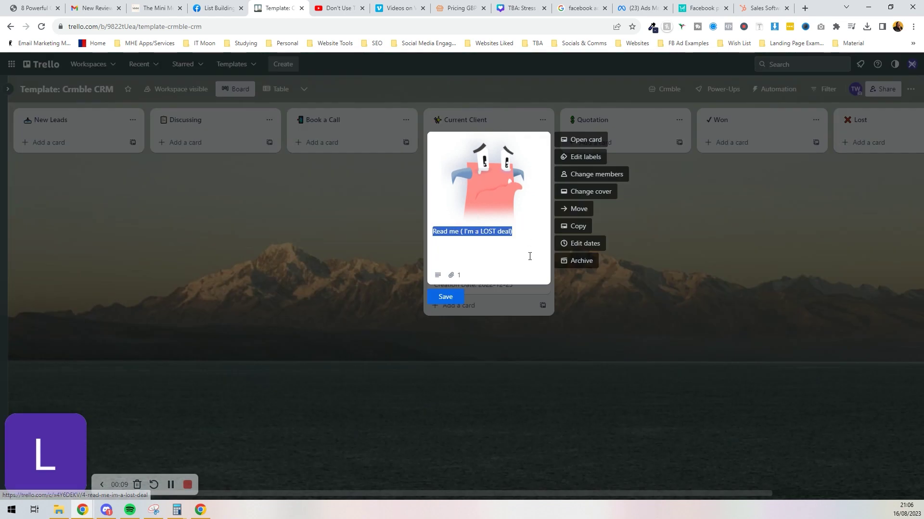
Archive the Read me lost-deal card and move the Current Client list after Quotation.
{"action": "left_click", "coordinate": [577, 259]}
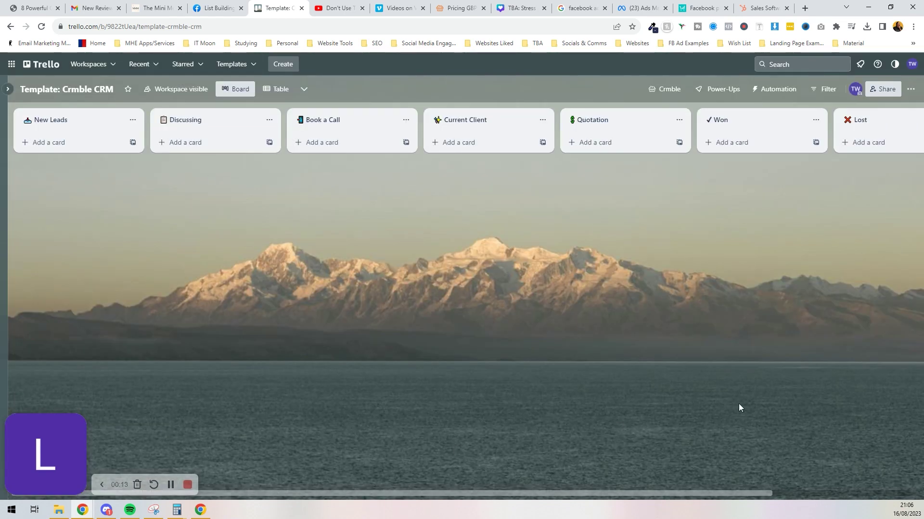
{"action": "left_click_drag", "start_coordinate": [501, 120], "coordinate": [597, 120]}
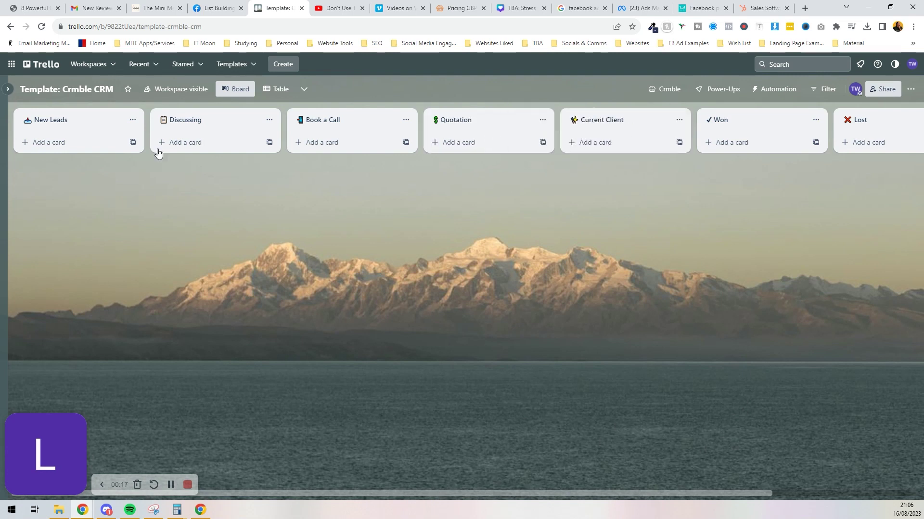
{"action": "left_click", "coordinate": [684, 91]}
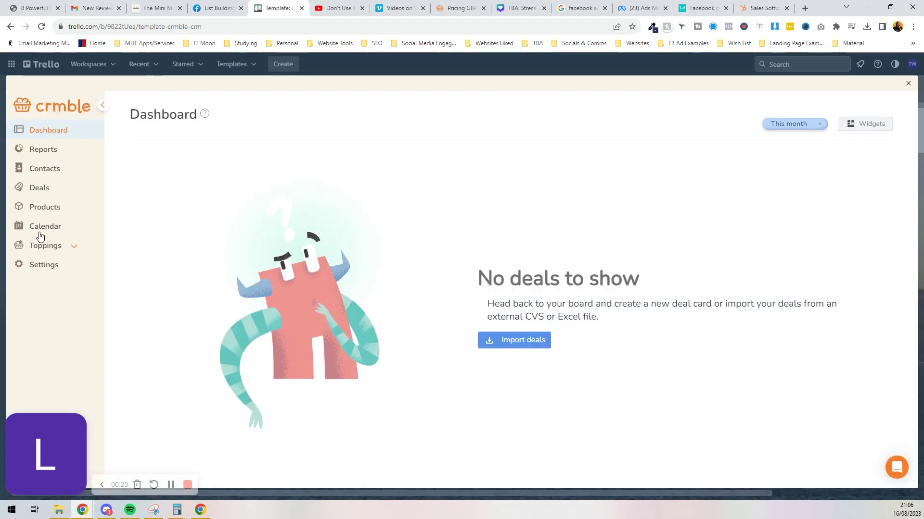
Go to Crmble Settings and show the Contact Fields tab.
{"action": "left_click", "coordinate": [50, 269]}
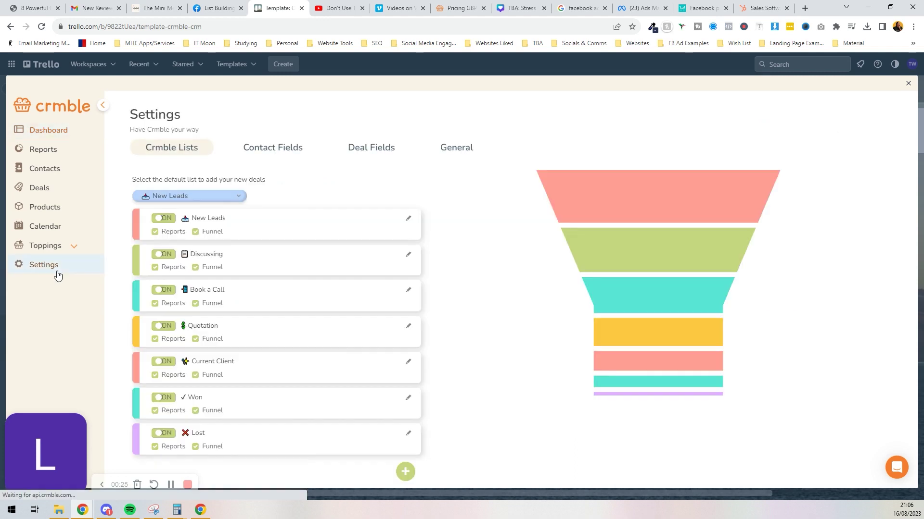
{"action": "left_click", "coordinate": [295, 153]}
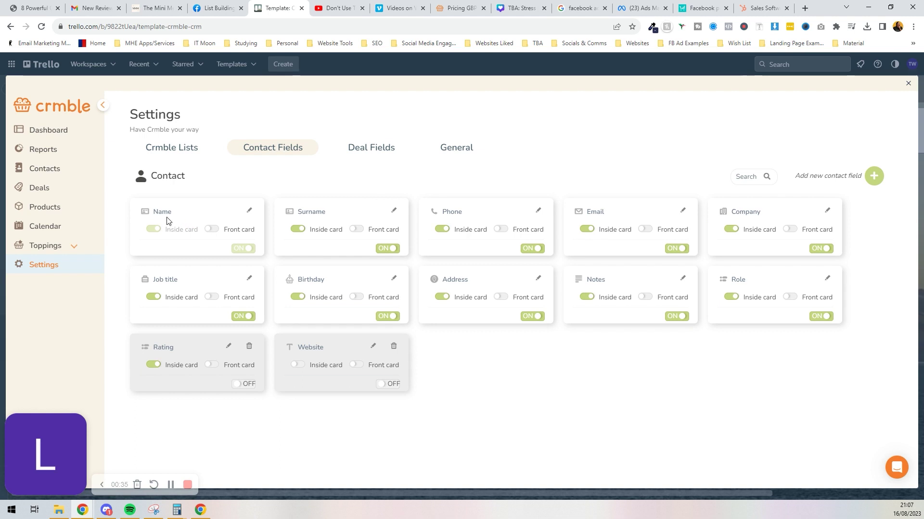
Rename Name to First Name and show First Name, Surname and Company on card fronts.
{"action": "left_click", "coordinate": [214, 231]}
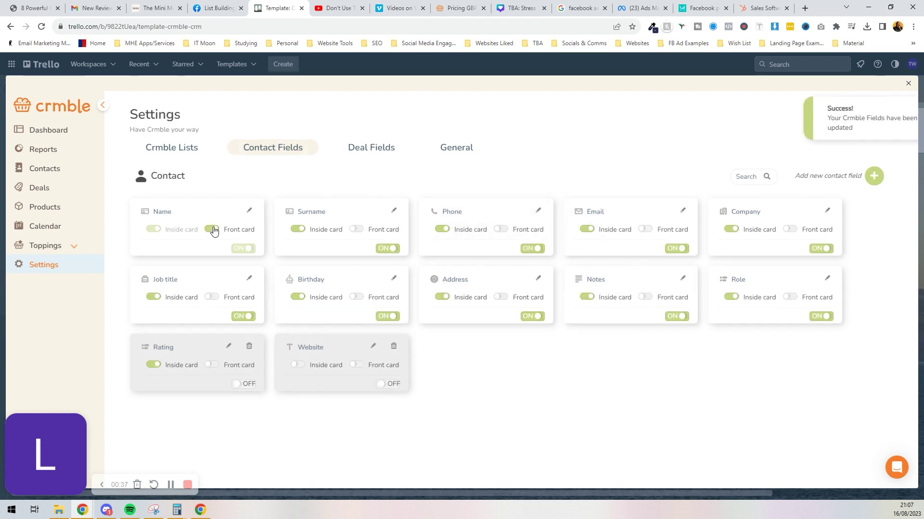
{"action": "left_click", "coordinate": [249, 212]}
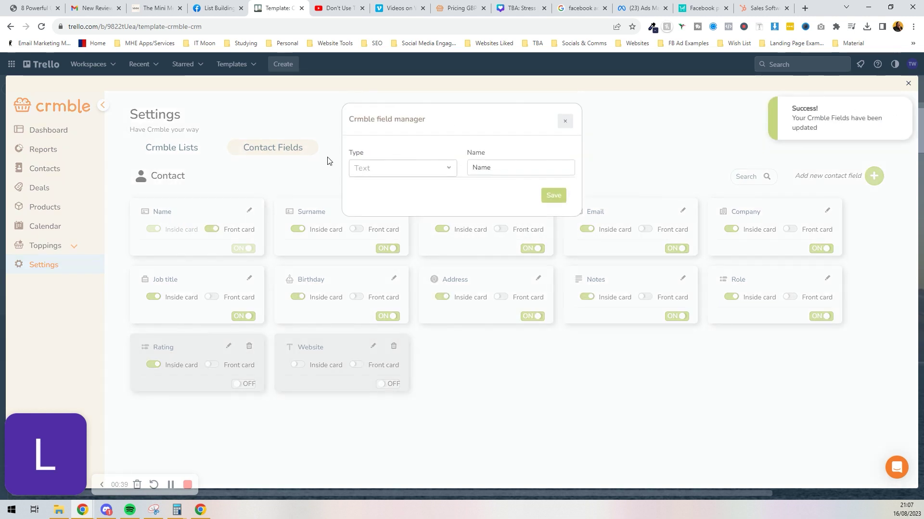
{"action": "type", "text": "First"}
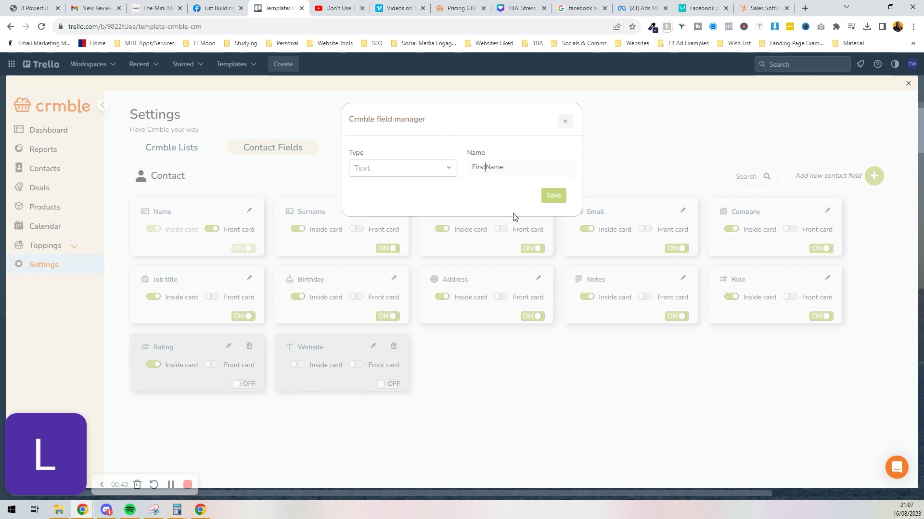
{"action": "left_click", "coordinate": [552, 195]}
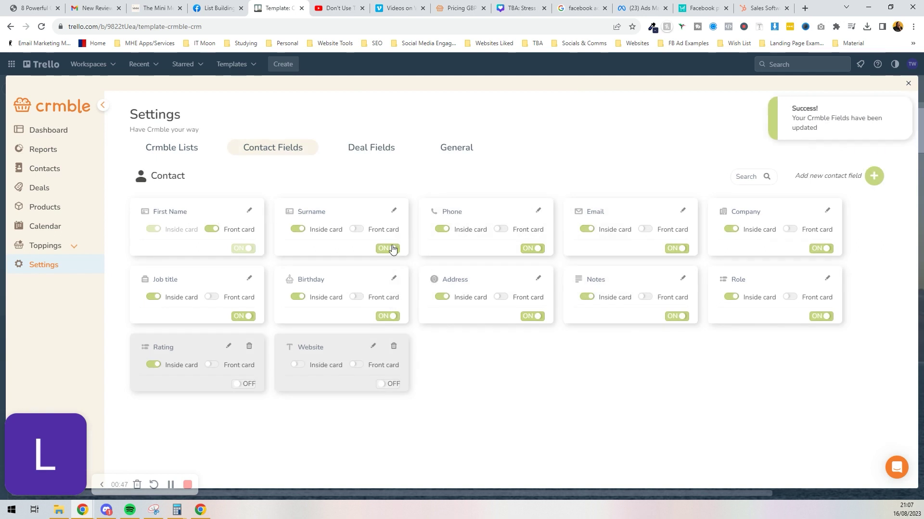
{"action": "left_click", "coordinate": [357, 229]}
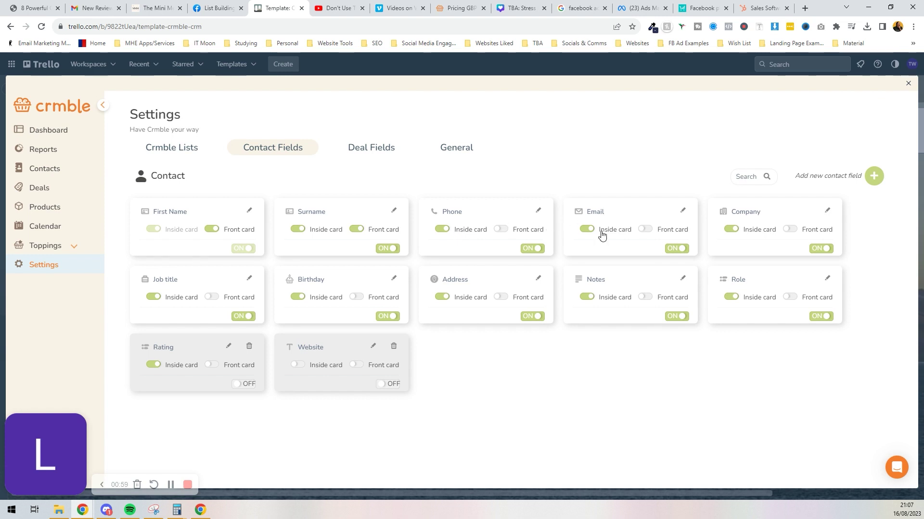
{"action": "left_click", "coordinate": [793, 230]}
Switch off the Job title, Birthday and Role fields and switch on Website.
{"action": "left_click", "coordinate": [240, 317]}
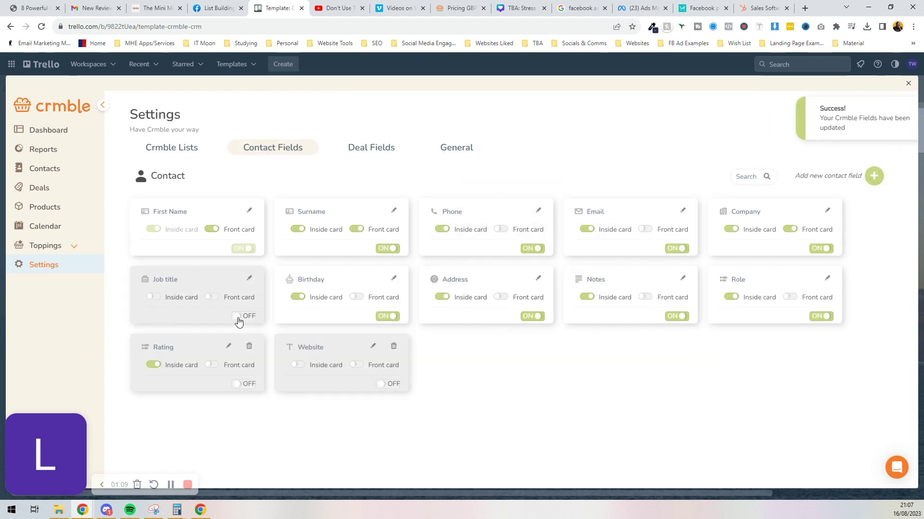
{"action": "left_click", "coordinate": [249, 279]}
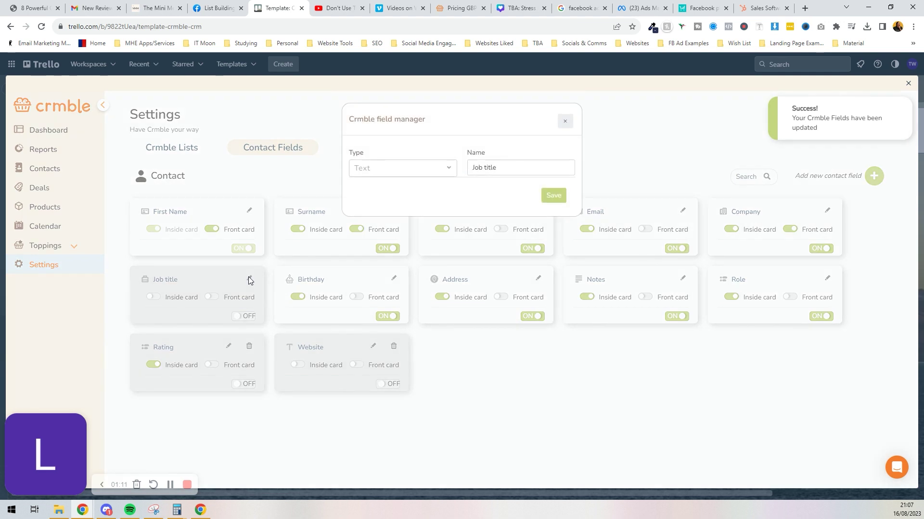
{"action": "left_click", "coordinate": [565, 121]}
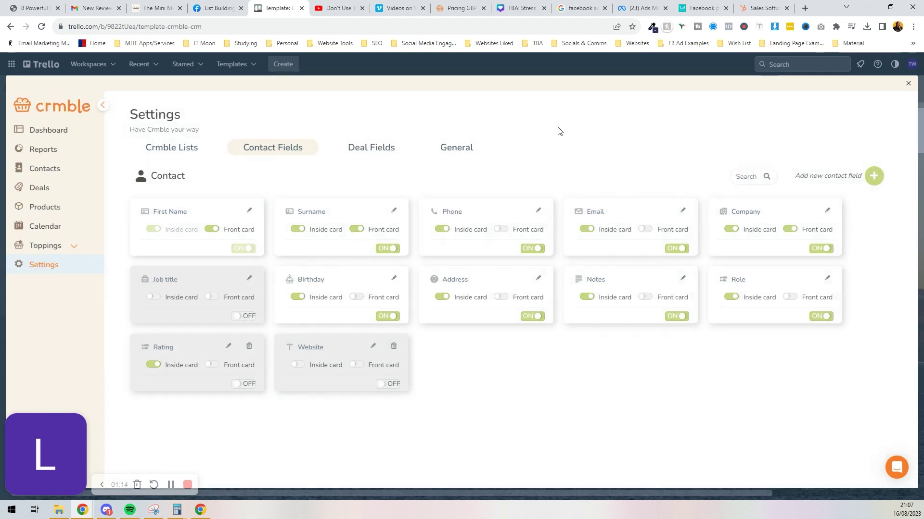
{"action": "left_click", "coordinate": [387, 317]}
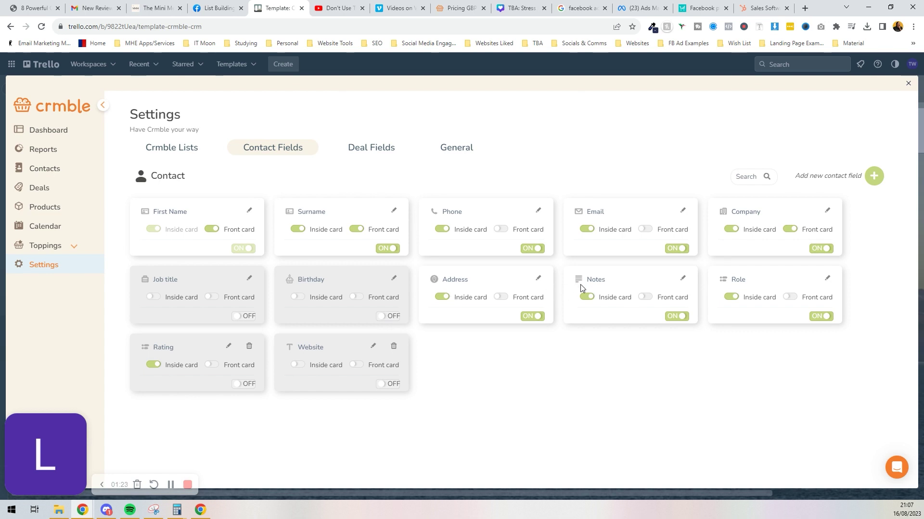
{"action": "left_click", "coordinate": [819, 318]}
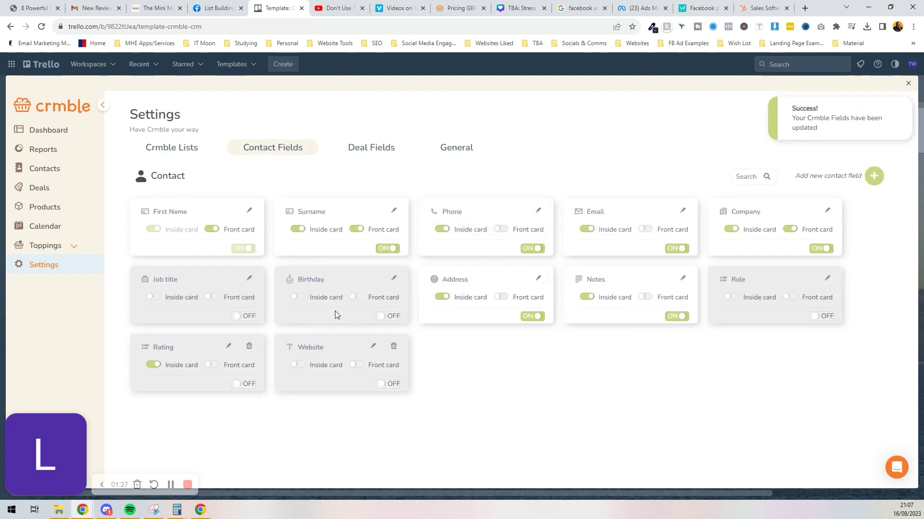
{"action": "left_click", "coordinate": [381, 387]}
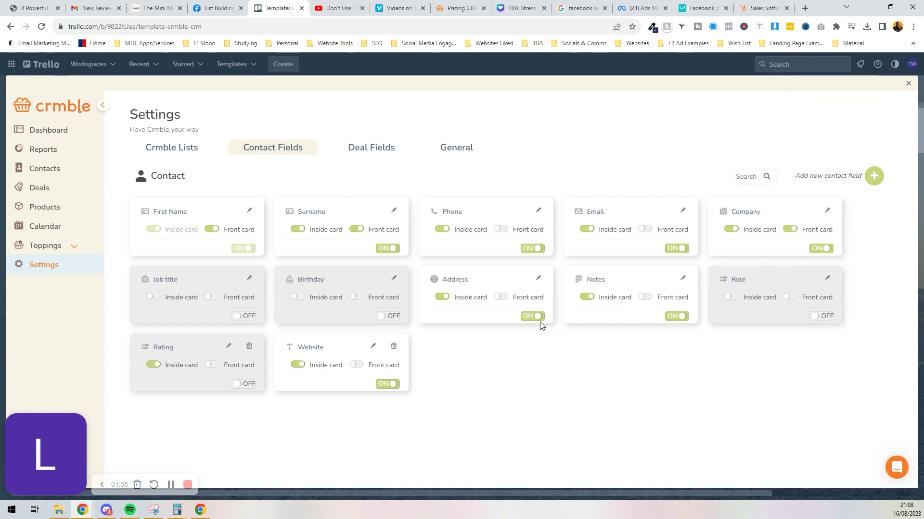
{"action": "left_click", "coordinate": [875, 175]}
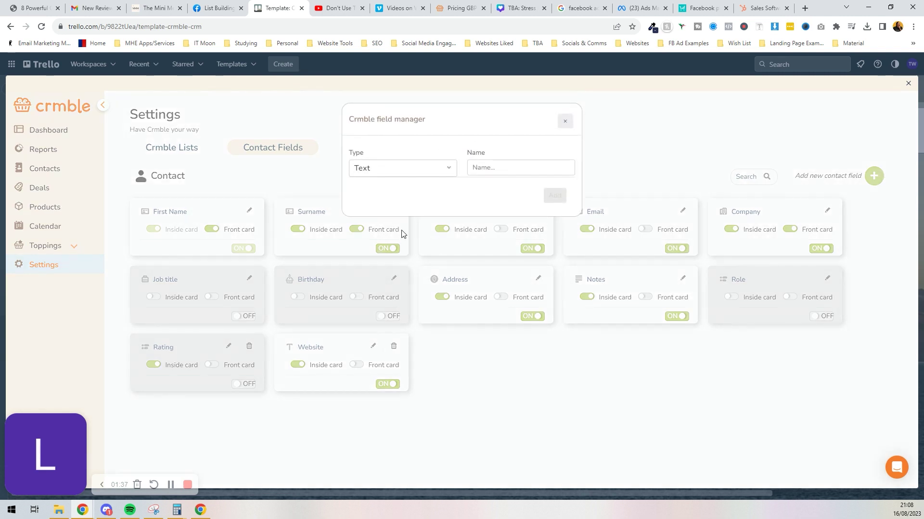
Add a Text-type contact field named LinkedIn URL.
{"action": "left_click", "coordinate": [392, 166]}
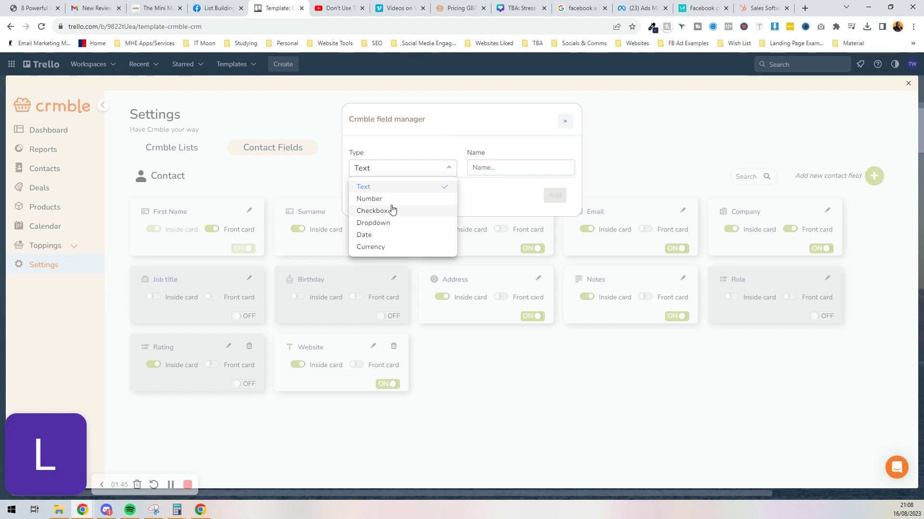
{"action": "left_click", "coordinate": [396, 189]}
{"action": "left_click", "coordinate": [527, 169]}
{"action": "type", "text": "Social"}
{"action": "key", "text": "ctrl+a"}
{"action": "type", "text": "LinkedIn Profi"}
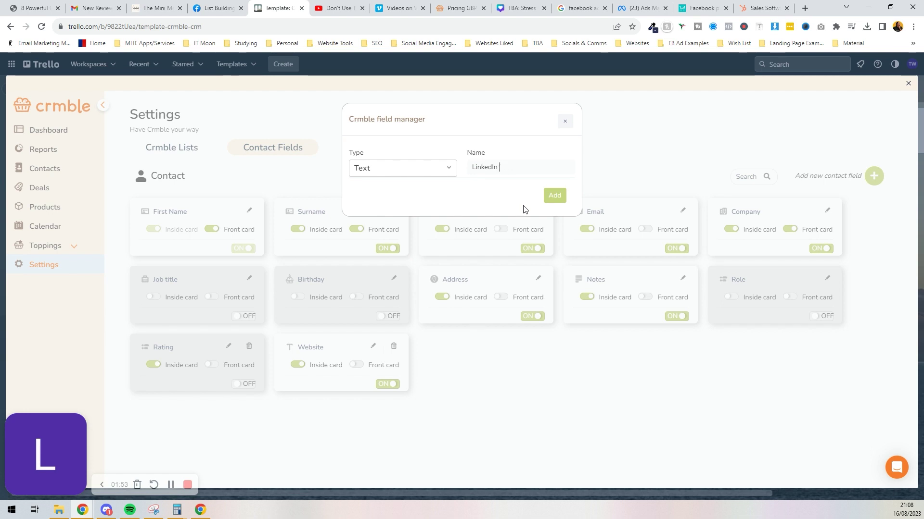
{"action": "key", "text": "BackSpace"}
{"action": "key", "text": "BackSpace"}
{"action": "type", "text": "L"}
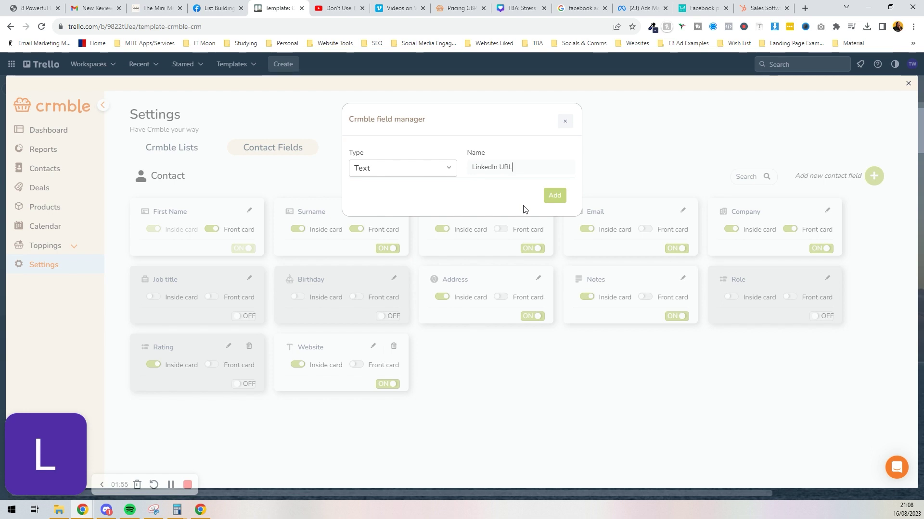
{"action": "left_click", "coordinate": [549, 201]}
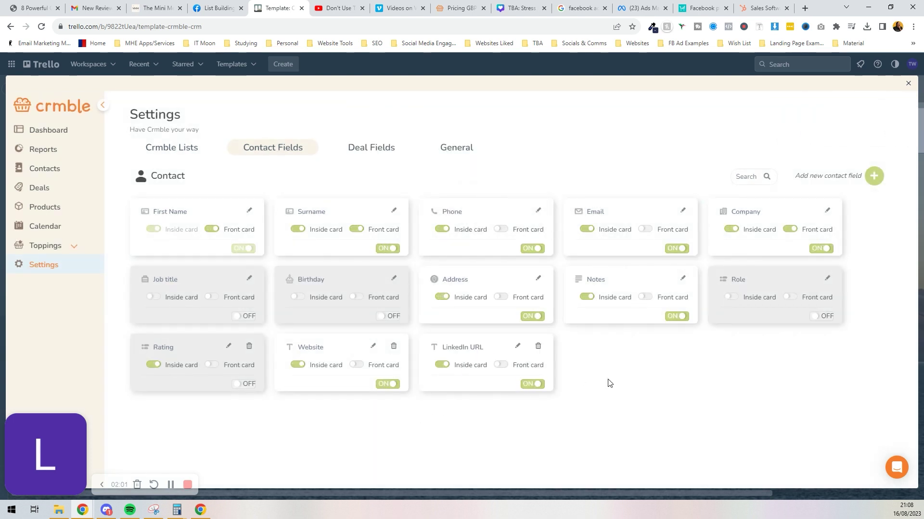
Rename '$ Deal Value' to Deal Value, using GBP in English (United Kingdom) currency format.
{"action": "left_click", "coordinate": [377, 150]}
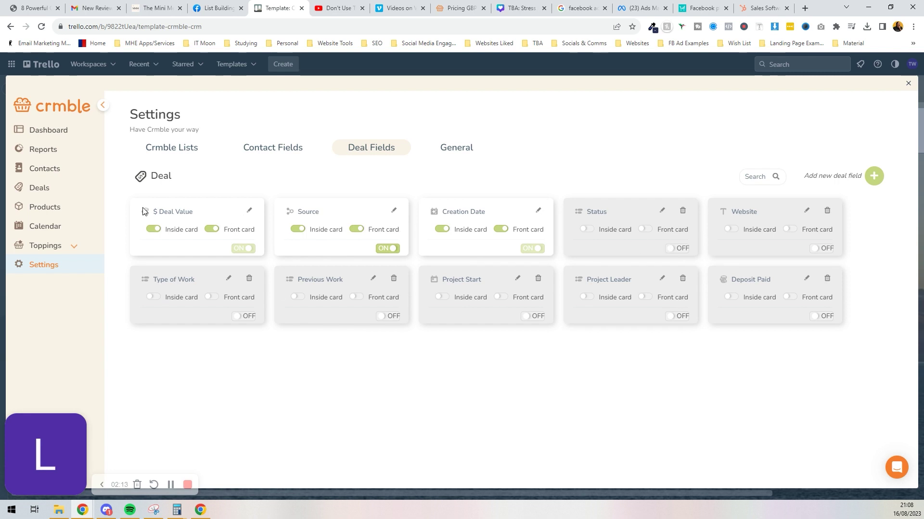
{"action": "left_click", "coordinate": [250, 212]}
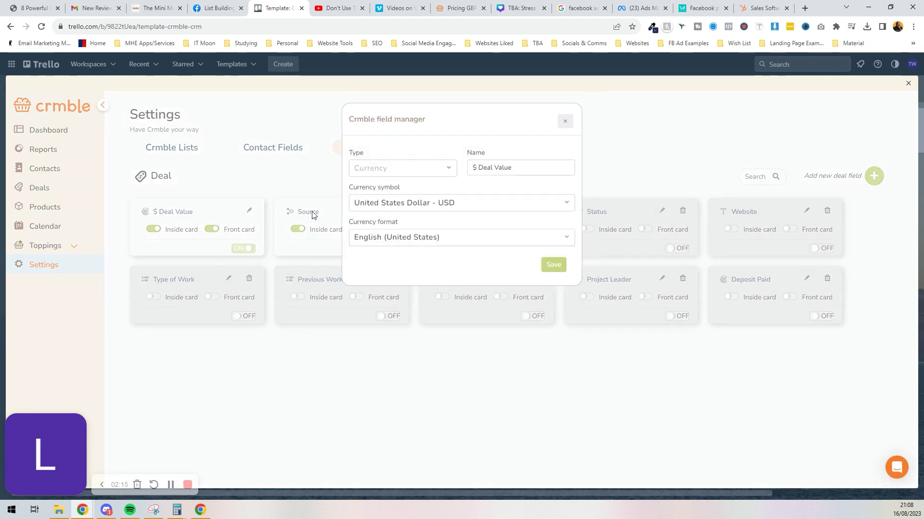
{"action": "left_click", "coordinate": [429, 207]}
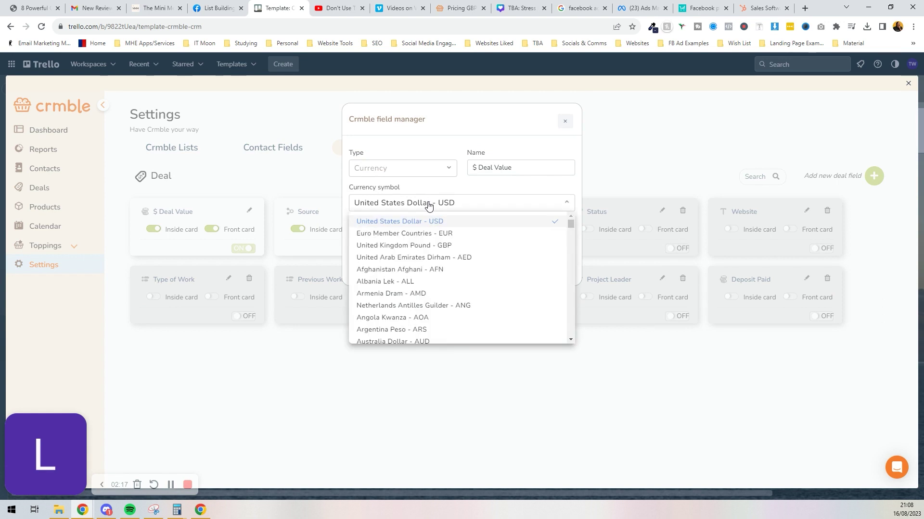
{"action": "left_click", "coordinate": [428, 246]}
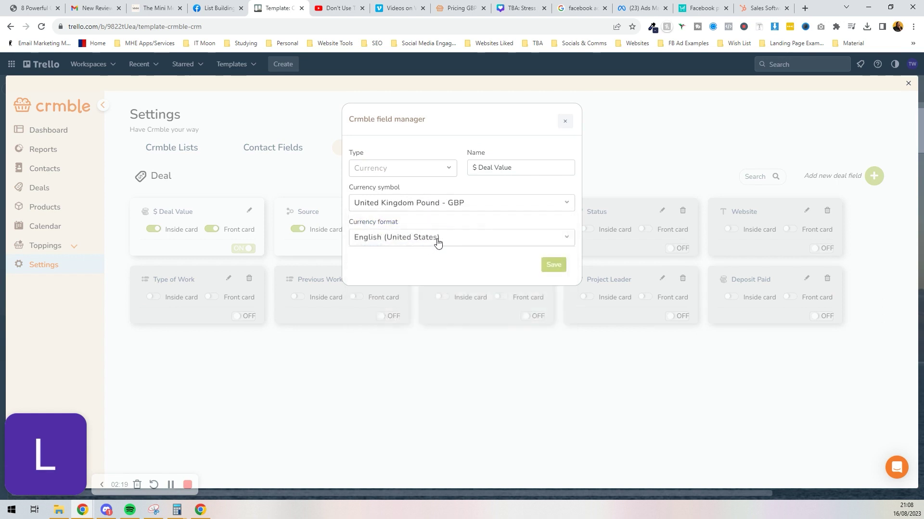
{"action": "left_click", "coordinate": [447, 245]}
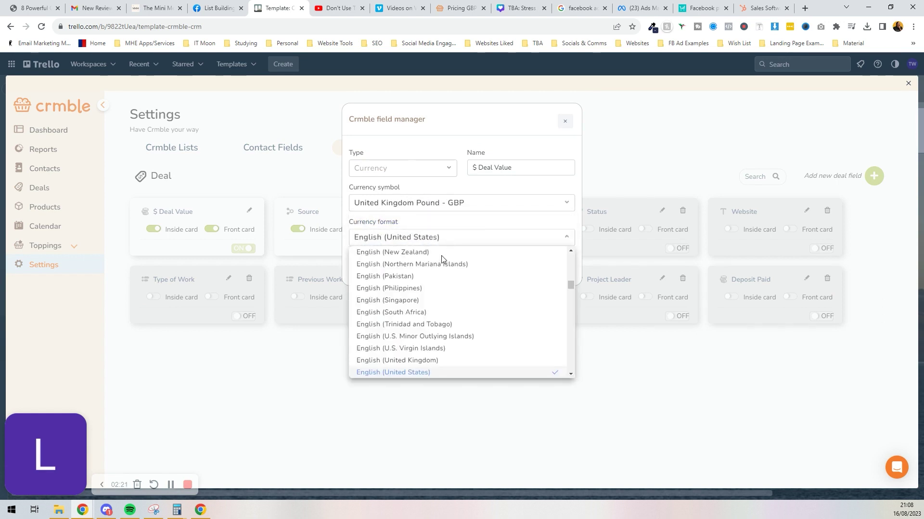
{"action": "left_click", "coordinate": [414, 361]}
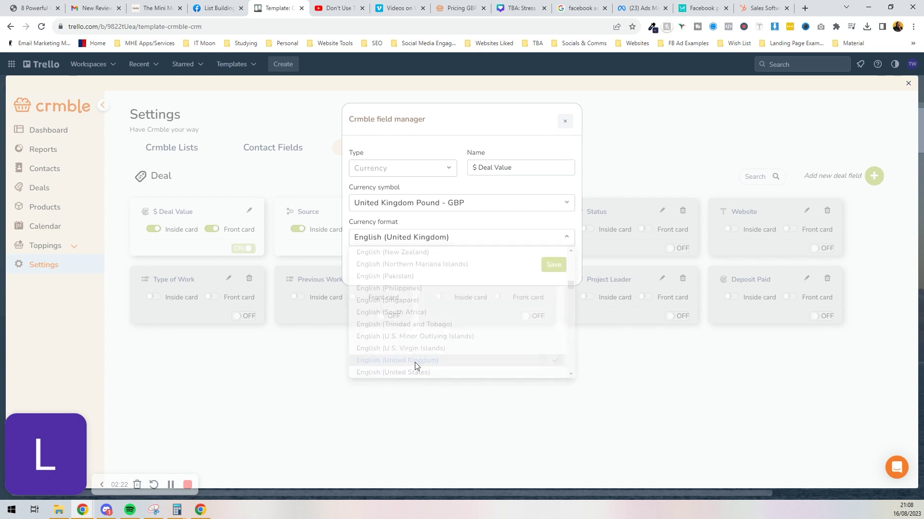
{"action": "left_click", "coordinate": [472, 168]}
{"action": "key", "text": "Delete"}
{"action": "key", "text": "Delete"}
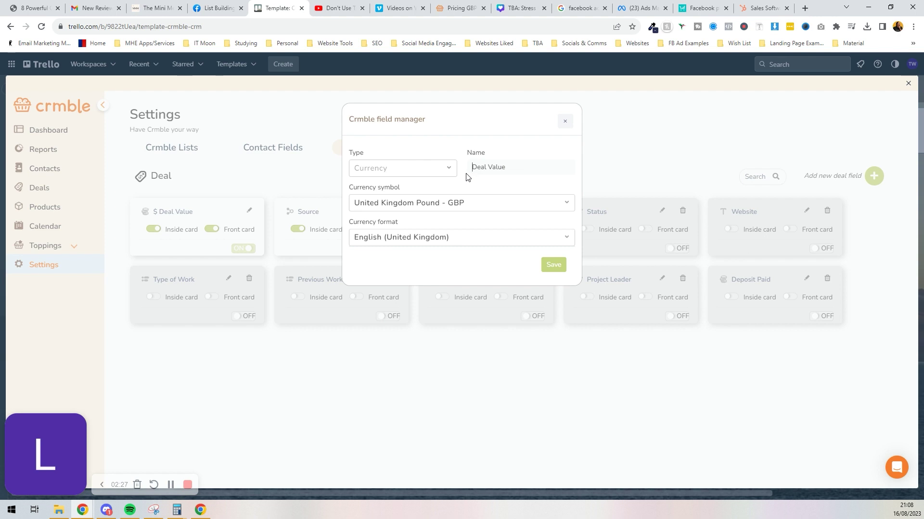
{"action": "left_click", "coordinate": [552, 264]}
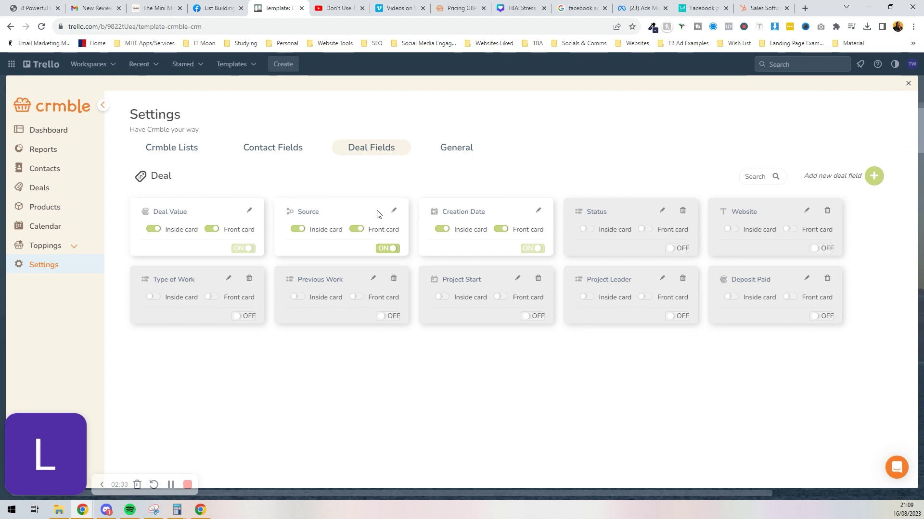
Delete the Flyer, Phone call and Mail options from the Source deal field.
{"action": "left_click", "coordinate": [394, 211]}
{"action": "scroll", "coordinate": [430, 243], "scroll_direction": "down", "scroll_amount": 3}
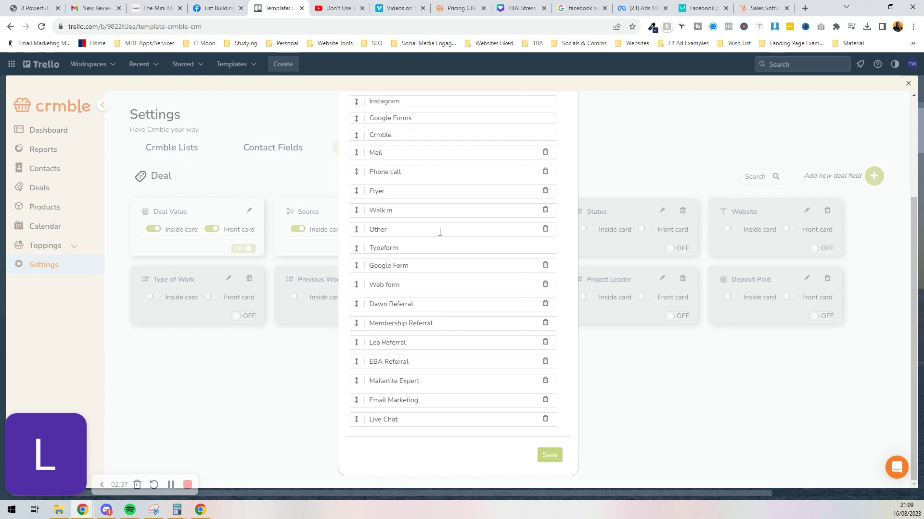
{"action": "scroll", "coordinate": [442, 251], "scroll_direction": "up", "scroll_amount": 3}
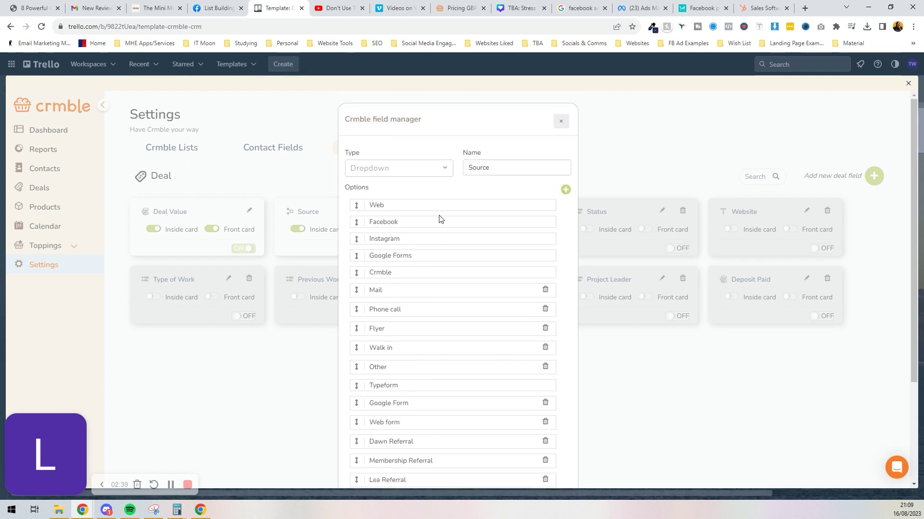
{"action": "scroll", "coordinate": [442, 199], "scroll_direction": "down", "scroll_amount": 3}
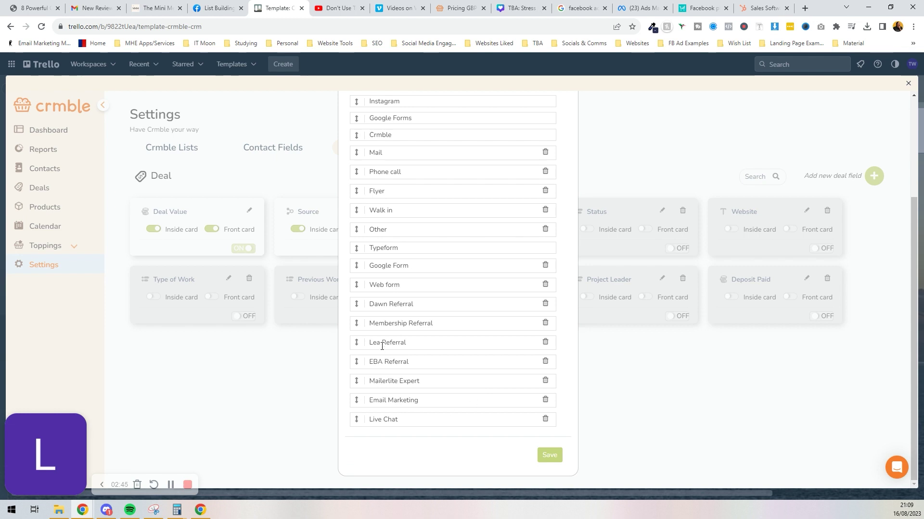
{"action": "scroll", "coordinate": [383, 337], "scroll_direction": "up", "scroll_amount": 3}
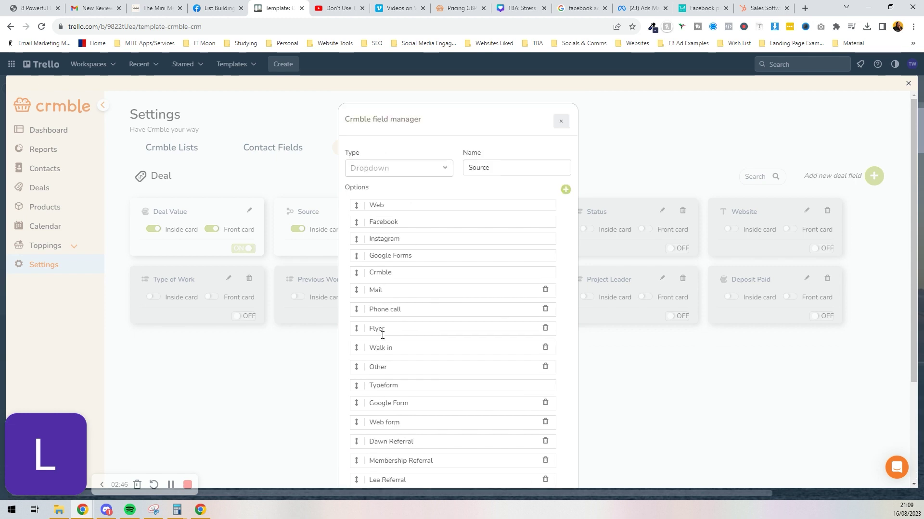
{"action": "left_click", "coordinate": [545, 328]}
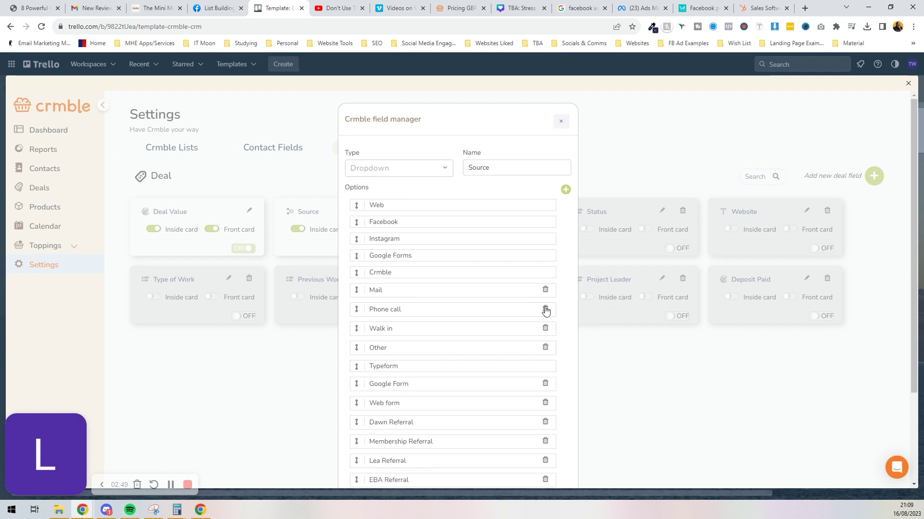
{"action": "left_click", "coordinate": [545, 309]}
{"action": "left_click", "coordinate": [545, 290]}
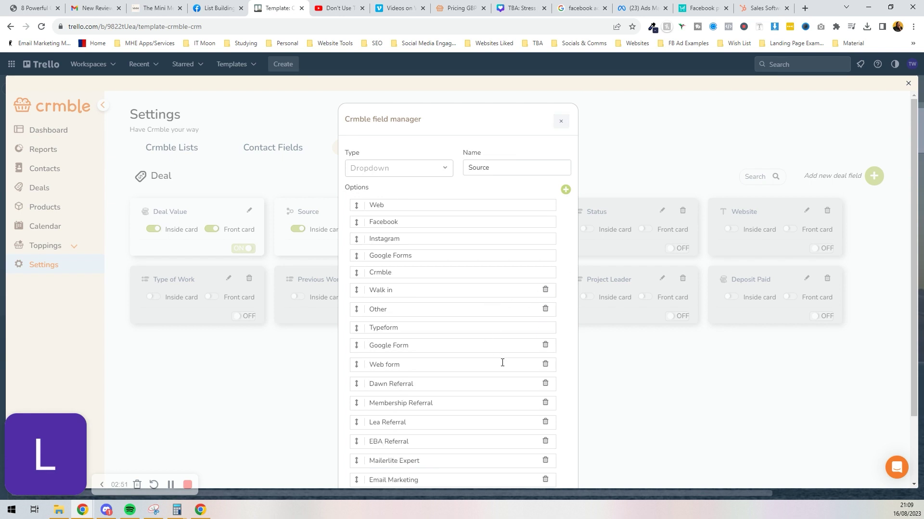
{"action": "left_click", "coordinate": [290, 391]}
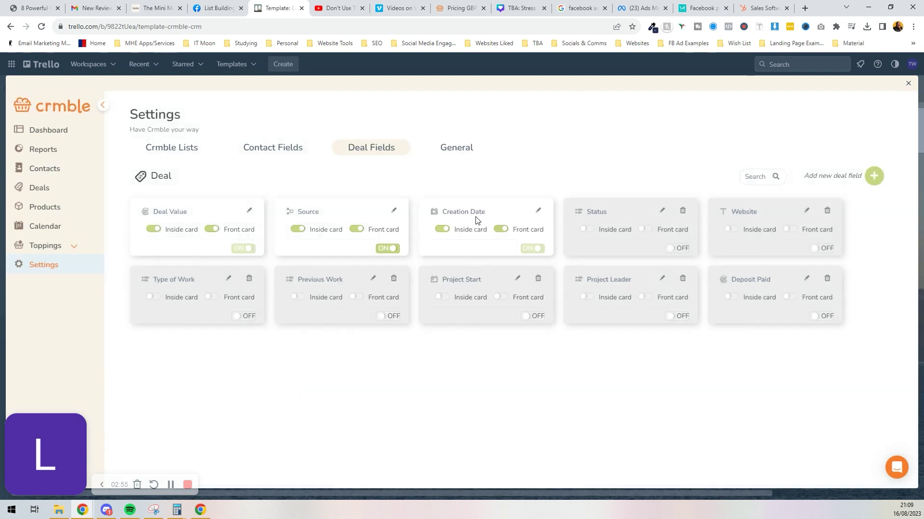
Rename the Creation Date deal field to Enquired Date.
{"action": "left_click", "coordinate": [537, 214]}
{"action": "triple_click", "coordinate": [493, 168]}
{"action": "type", "text": "Enqu"}
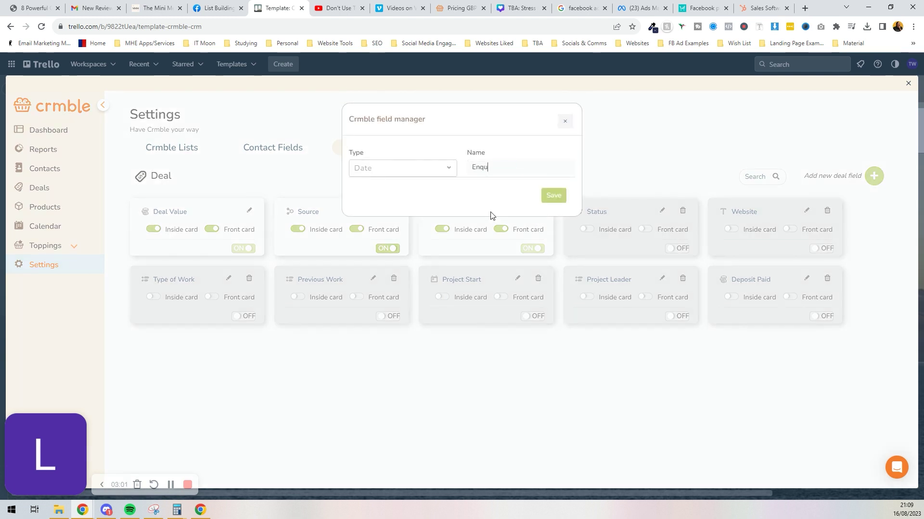
{"action": "type", "text": "ired Date"}
{"action": "left_click", "coordinate": [553, 195]}
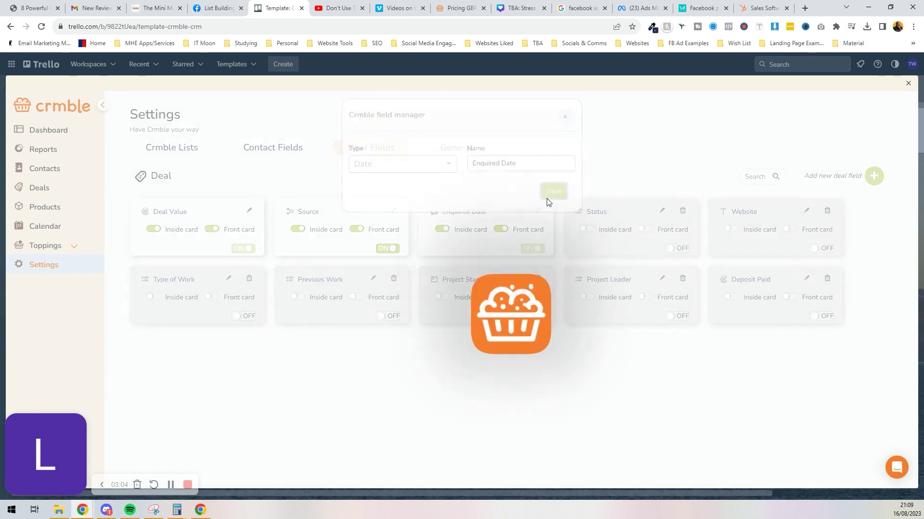
Review the Status field's Open, Complete and Recurring options without changes.
{"action": "left_click", "coordinate": [663, 211]}
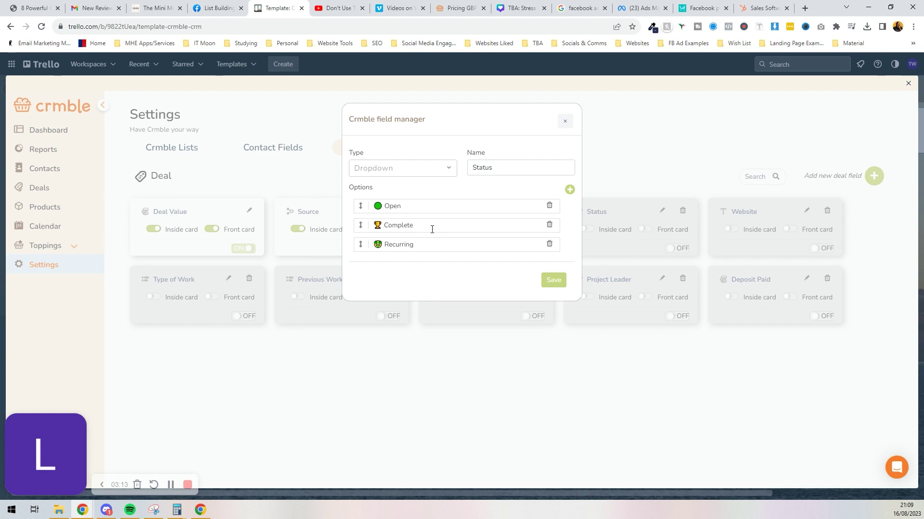
{"action": "left_click", "coordinate": [423, 244]}
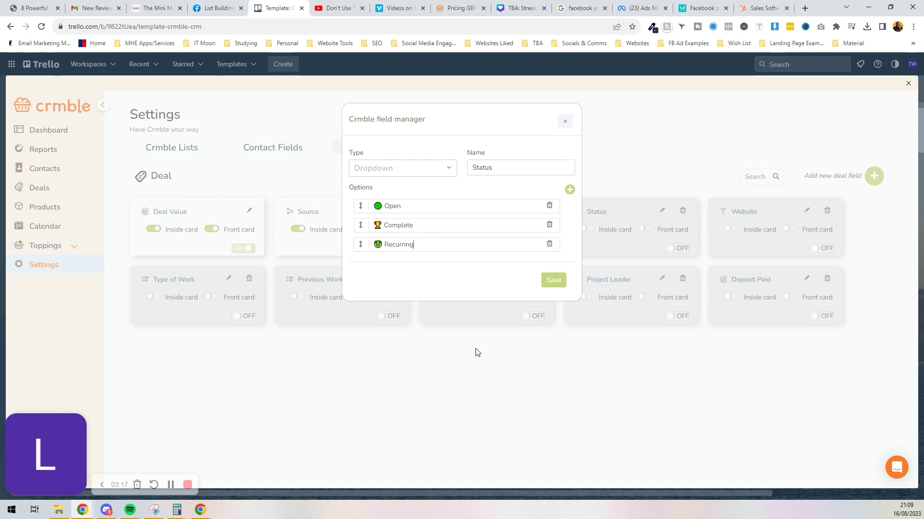
{"action": "left_click", "coordinate": [563, 122]}
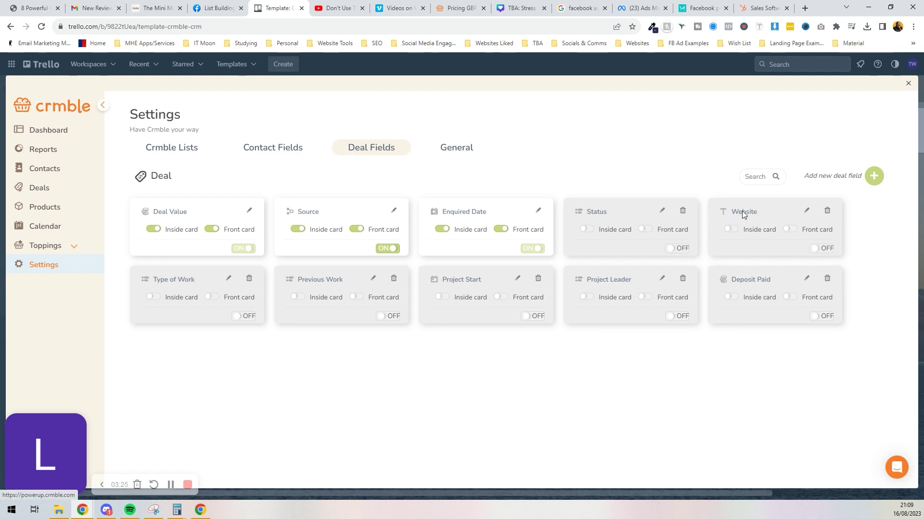
Permanently delete the Website deal field, confirming with its name 'Website'.
{"action": "left_click", "coordinate": [827, 211]}
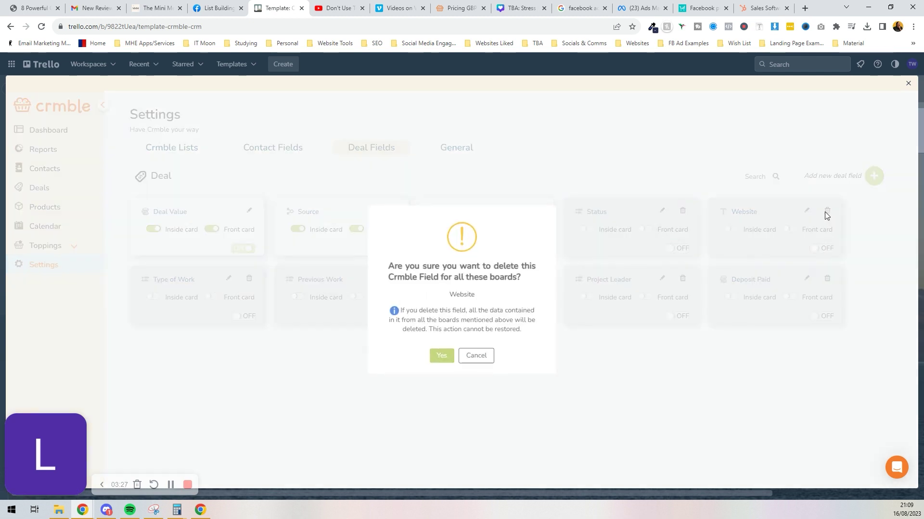
{"action": "left_click", "coordinate": [439, 354]}
{"action": "left_click", "coordinate": [466, 319]}
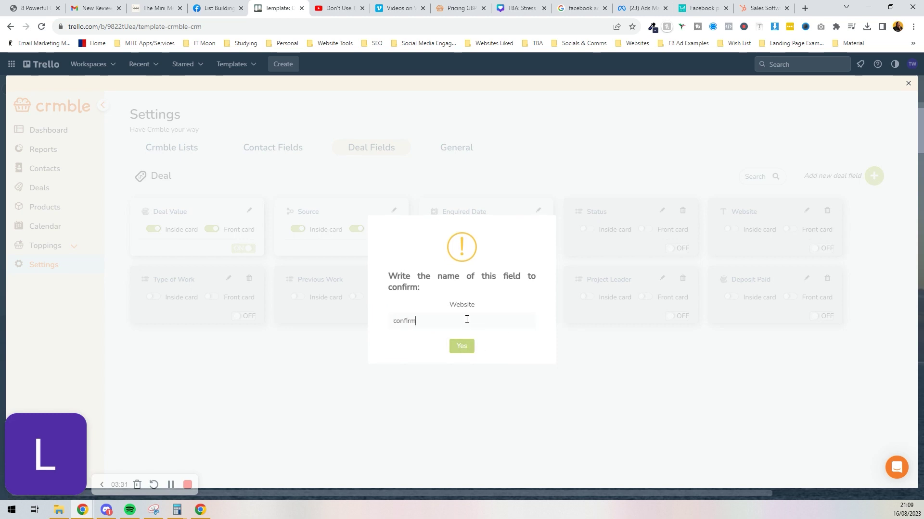
{"action": "left_click", "coordinate": [463, 346]}
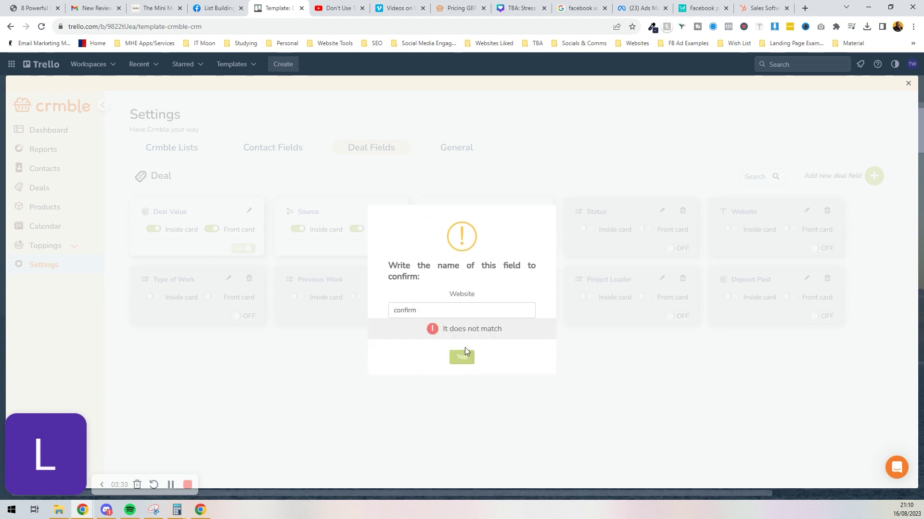
{"action": "double_click", "coordinate": [453, 307]}
{"action": "key", "text": "BackSpace"}
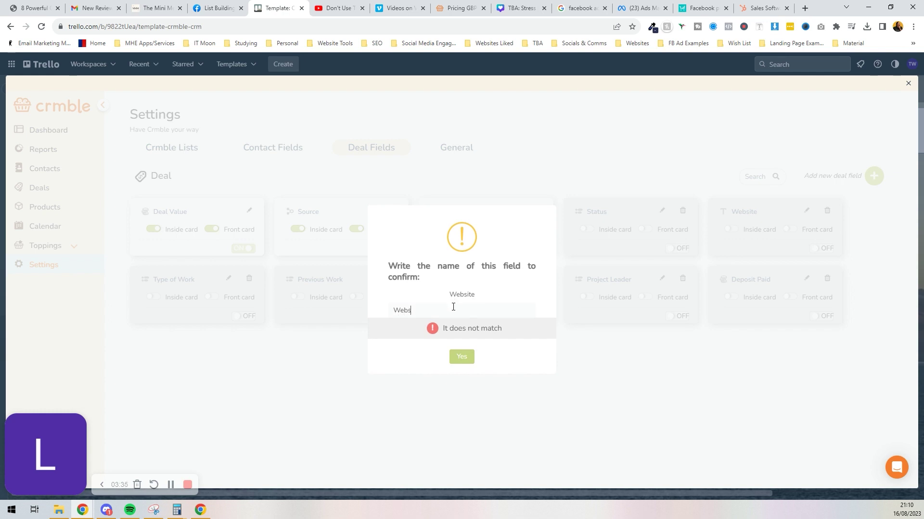
{"action": "left_click", "coordinate": [457, 359]}
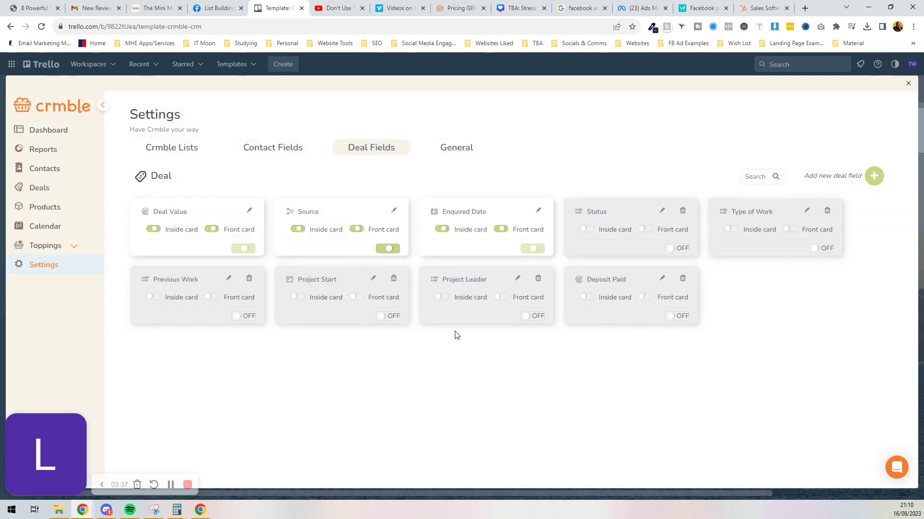
Show the Type of Work and Status deal fields inside cards.
{"action": "left_click", "coordinate": [806, 213]}
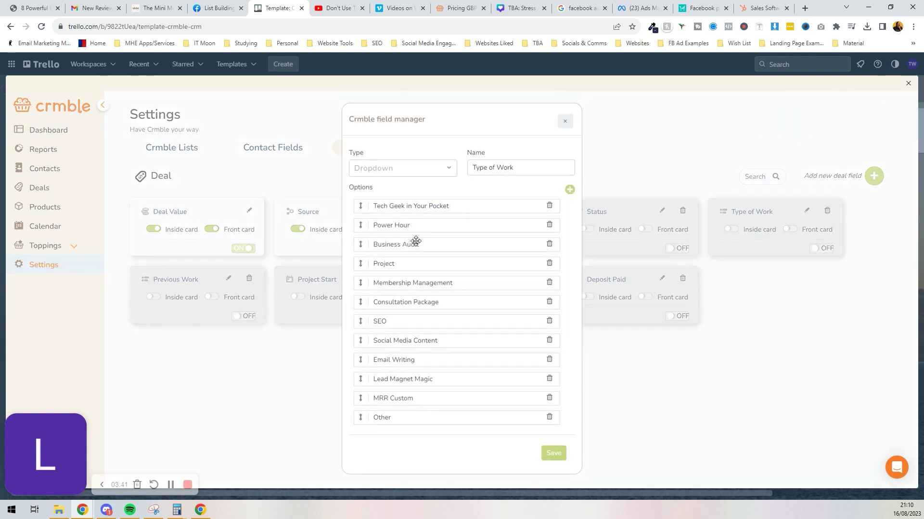
{"action": "left_click", "coordinate": [563, 128]}
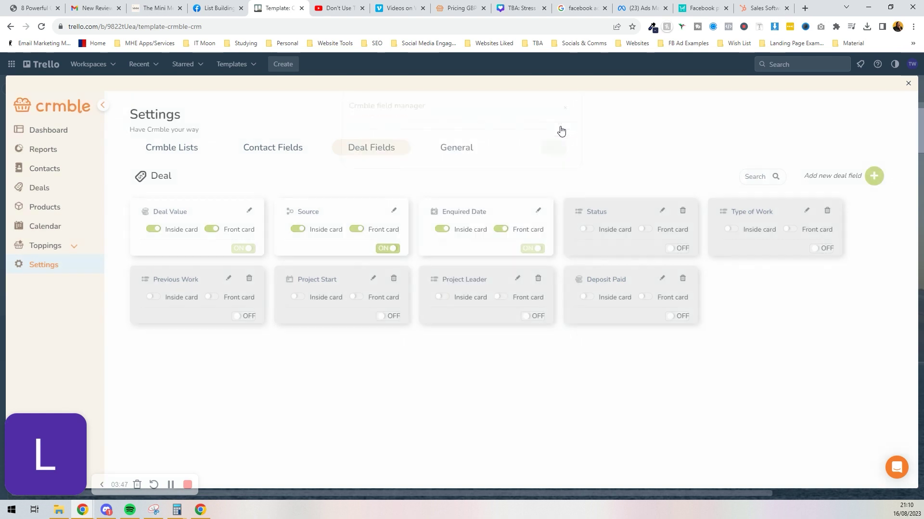
{"action": "left_click", "coordinate": [823, 248]}
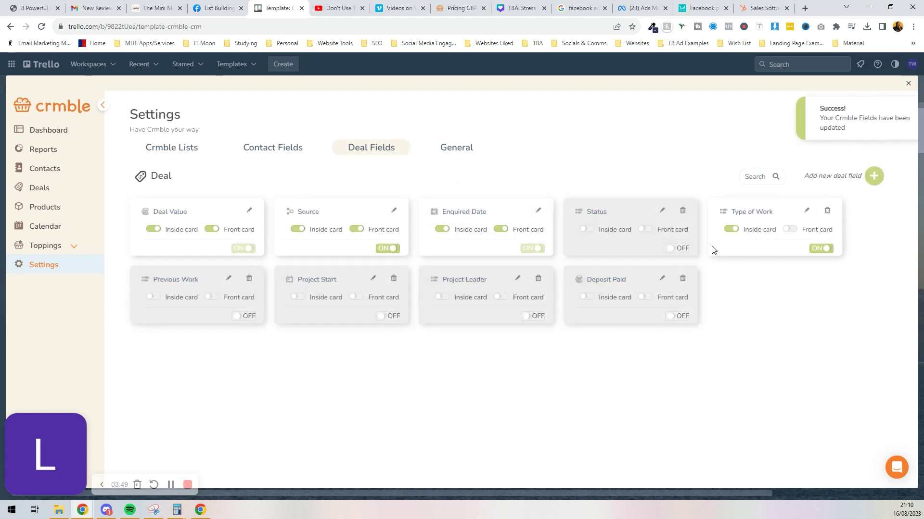
{"action": "left_click", "coordinate": [678, 248]}
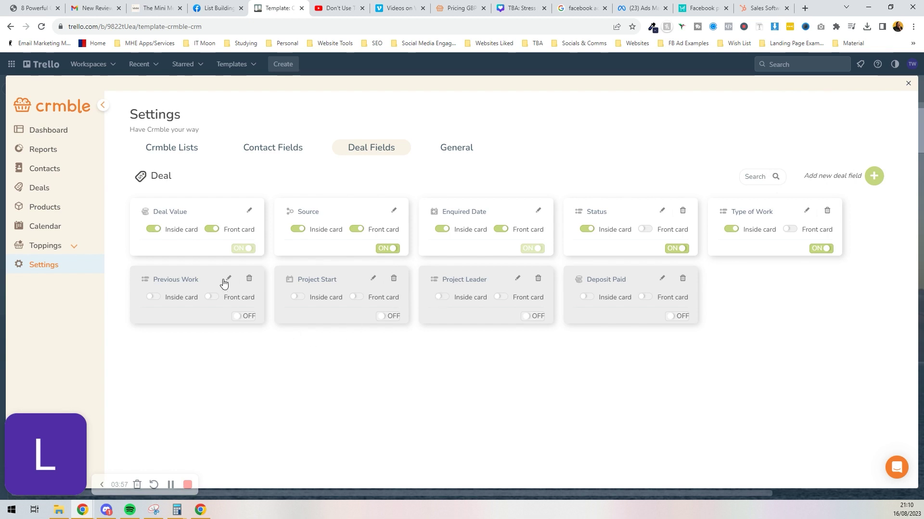
Turn on the Previous Work field and check its No/Yes options.
{"action": "left_click", "coordinate": [243, 316]}
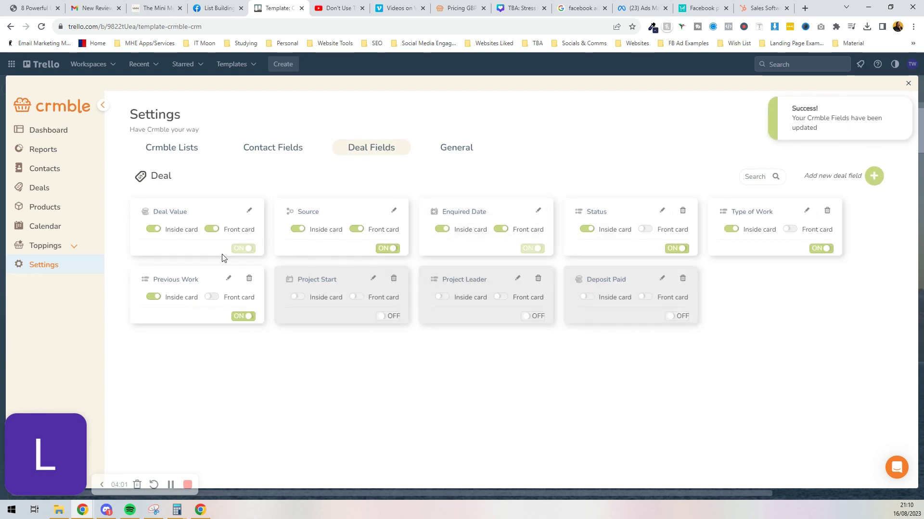
{"action": "left_click", "coordinate": [228, 278]}
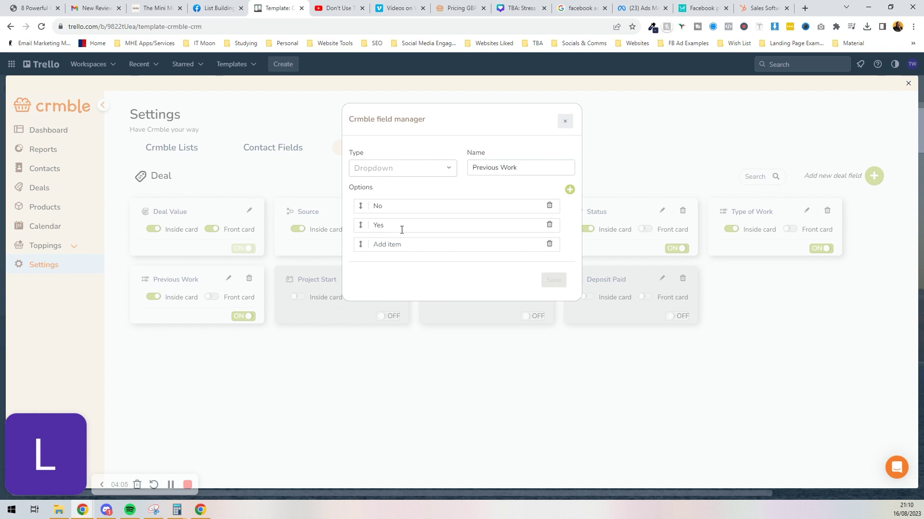
{"action": "left_click", "coordinate": [543, 356]}
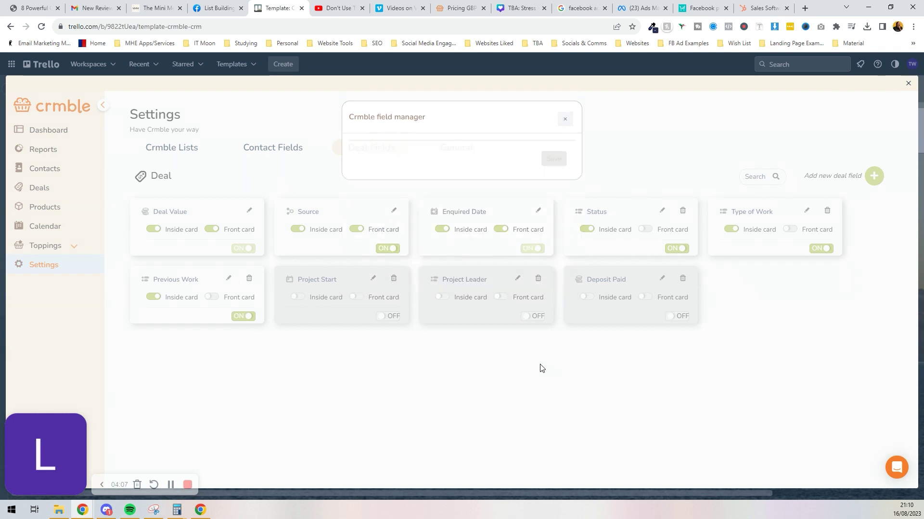
Look at the new deal field form with Text type, closing it without adding anything.
{"action": "left_click", "coordinate": [882, 184]}
{"action": "left_click", "coordinate": [432, 167]}
{"action": "left_click", "coordinate": [431, 168]}
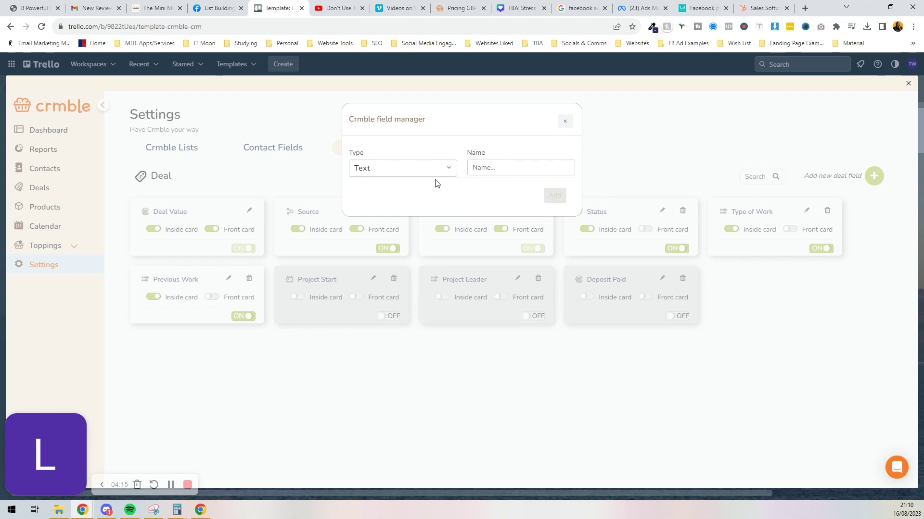
{"action": "left_click", "coordinate": [565, 121]}
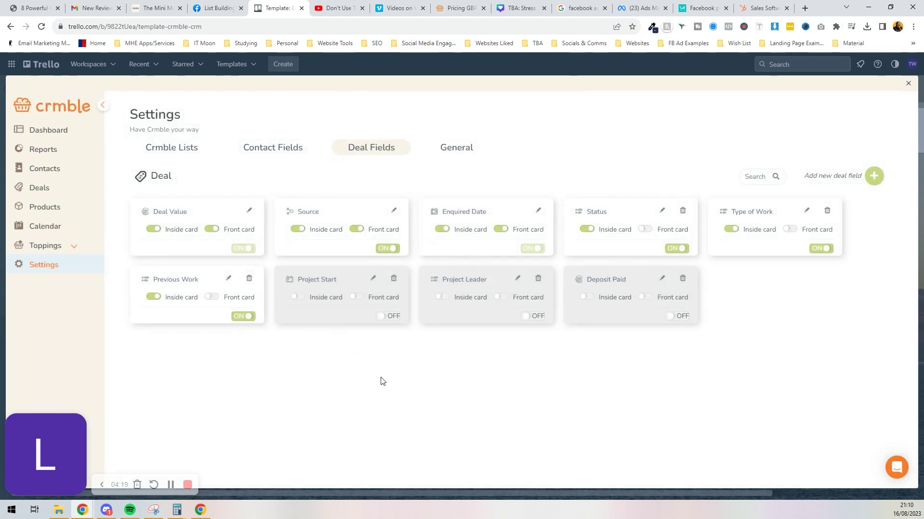
{"action": "left_click", "coordinate": [453, 146]}
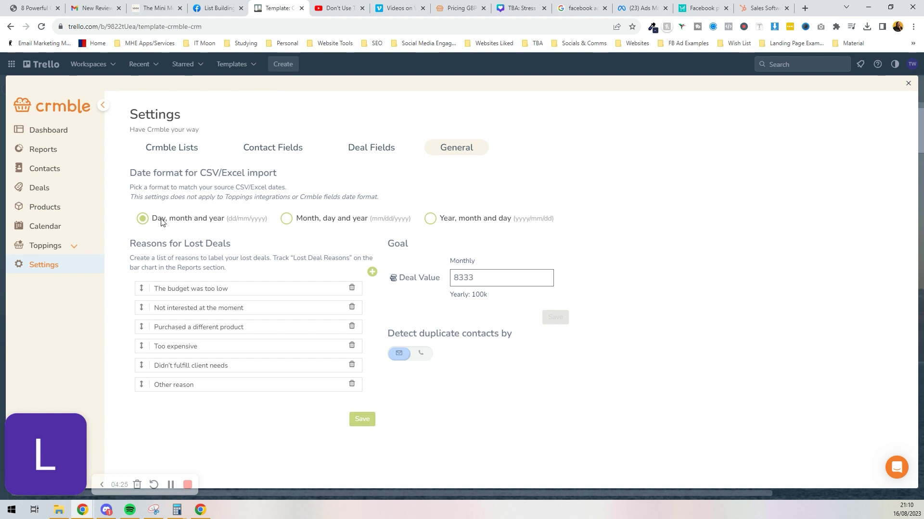
Save the Reasons for Lost Deals list, recheck Contact Fields, and leave the CRM settings.
{"action": "left_click", "coordinate": [204, 289]}
{"action": "left_click", "coordinate": [359, 420]}
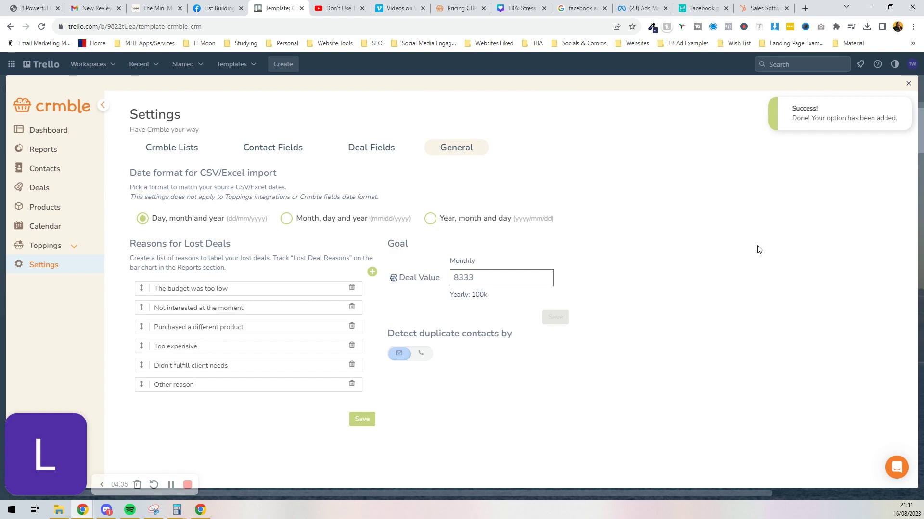
{"action": "left_click", "coordinate": [298, 153]}
{"action": "left_click", "coordinate": [346, 153]}
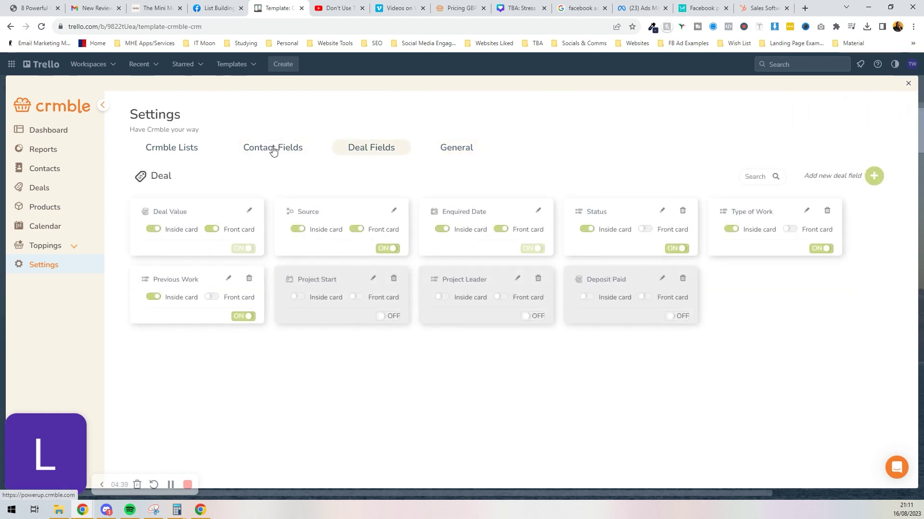
{"action": "left_click", "coordinate": [270, 149]}
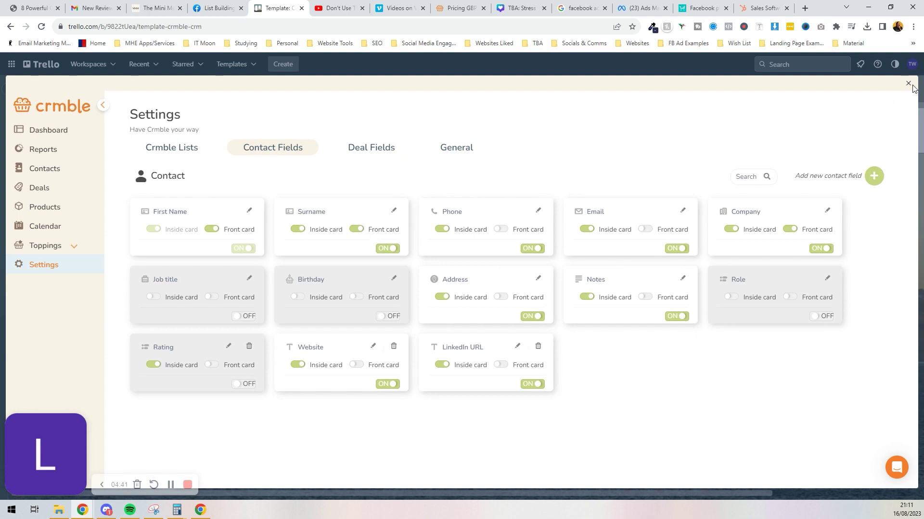
{"action": "left_click", "coordinate": [909, 84]}
Add a 'Harry Potter' card to the New Leads list and open it.
{"action": "left_click", "coordinate": [55, 143]}
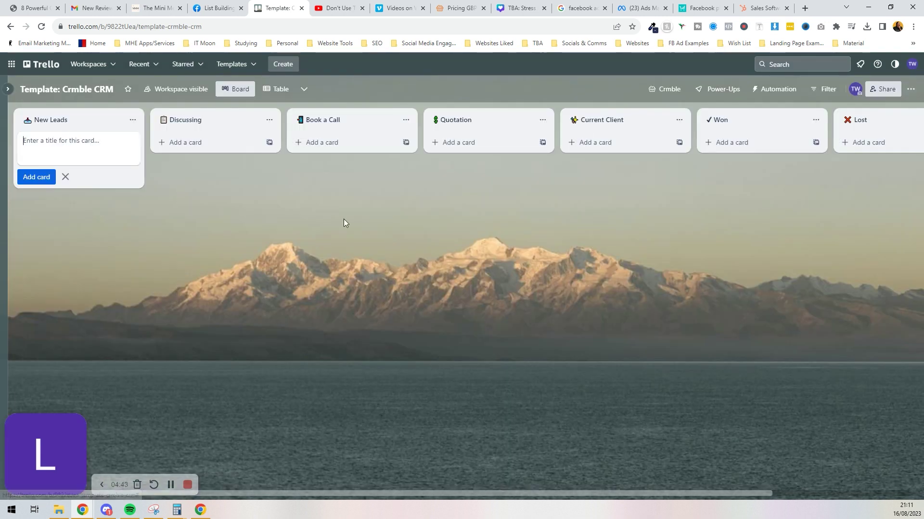
{"action": "type", "text": "Harry Potter"}
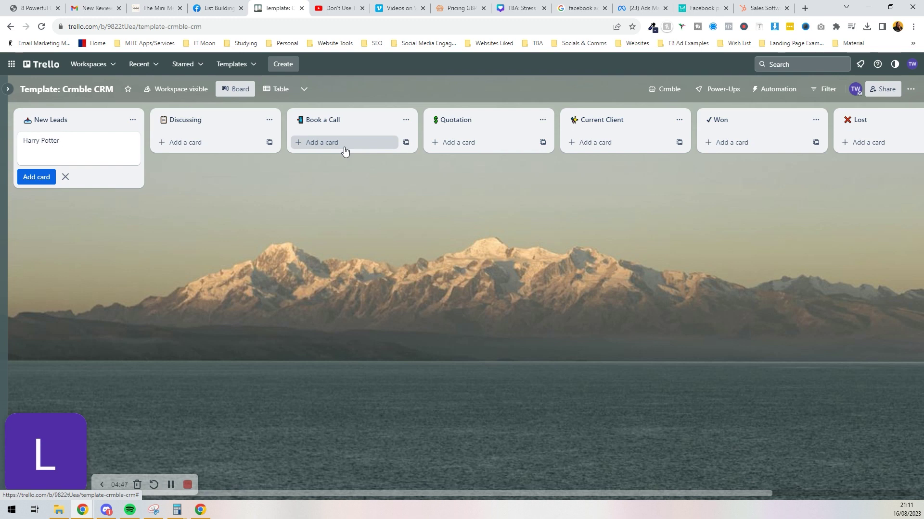
{"action": "key", "text": "Return"}
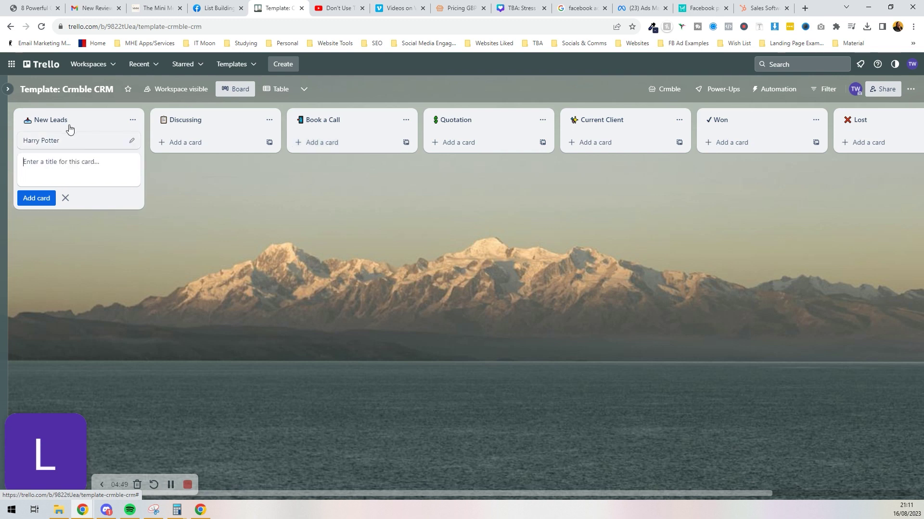
{"action": "left_click", "coordinate": [69, 144]}
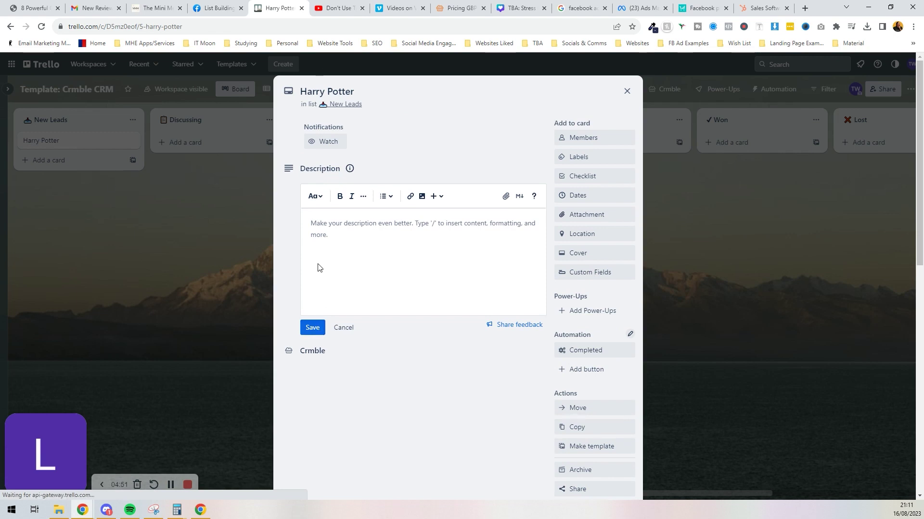
Start a new Crmble contact with first name Harry and surname Potter.
{"action": "scroll", "coordinate": [500, 347], "scroll_direction": "down", "scroll_amount": 3}
{"action": "left_click", "coordinate": [412, 311]}
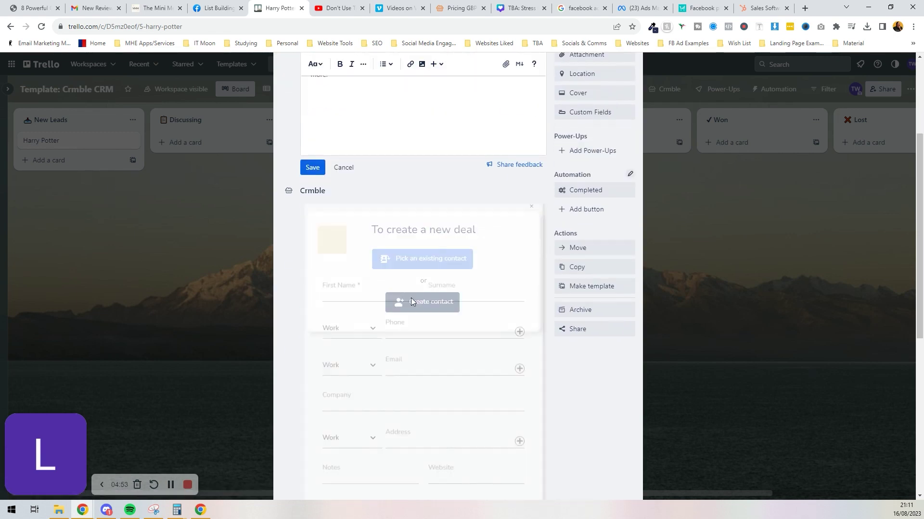
{"action": "left_click", "coordinate": [382, 309]}
{"action": "type", "text": "Harry"}
{"action": "key", "text": "Tab"}
{"action": "type", "text": "Po"}
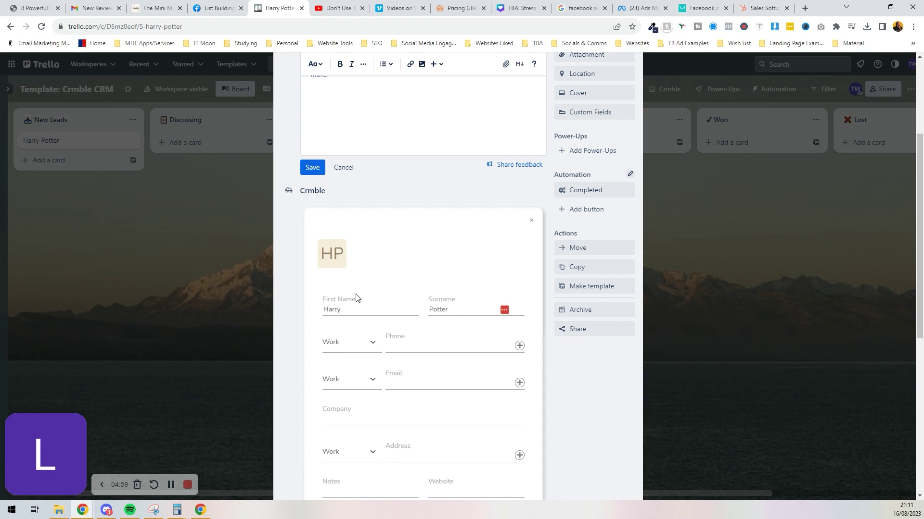
{"action": "scroll", "coordinate": [356, 298], "scroll_direction": "down", "scroll_amount": 2}
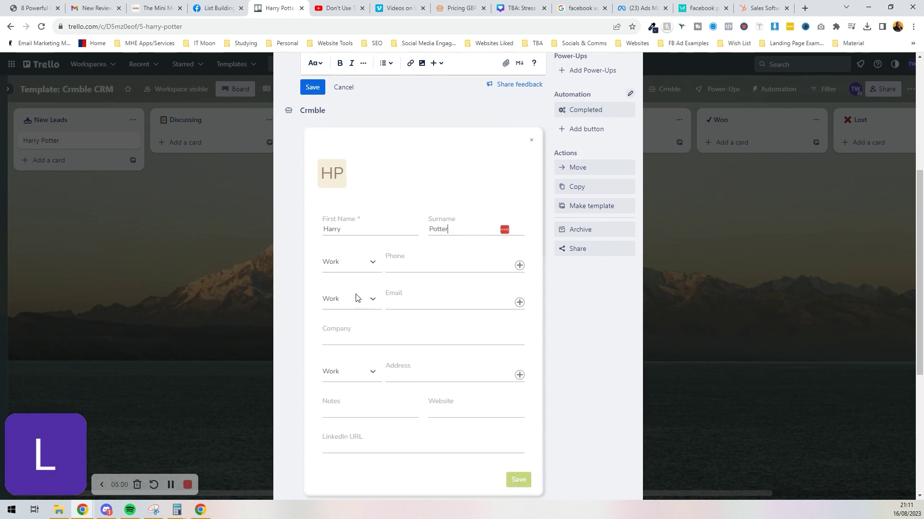
{"action": "left_click", "coordinate": [417, 263]}
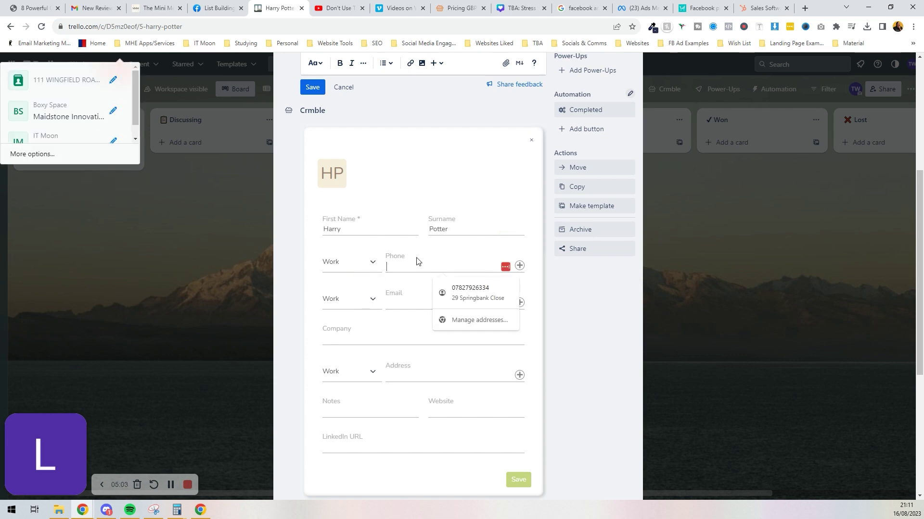
{"action": "key", "text": "Tab"}
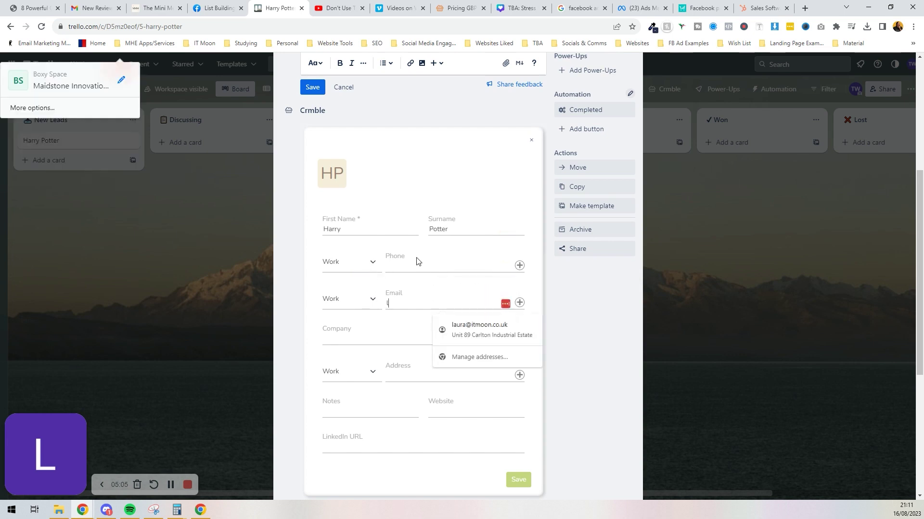
{"action": "key", "text": "Tab"}
{"action": "type", "text": "I"}
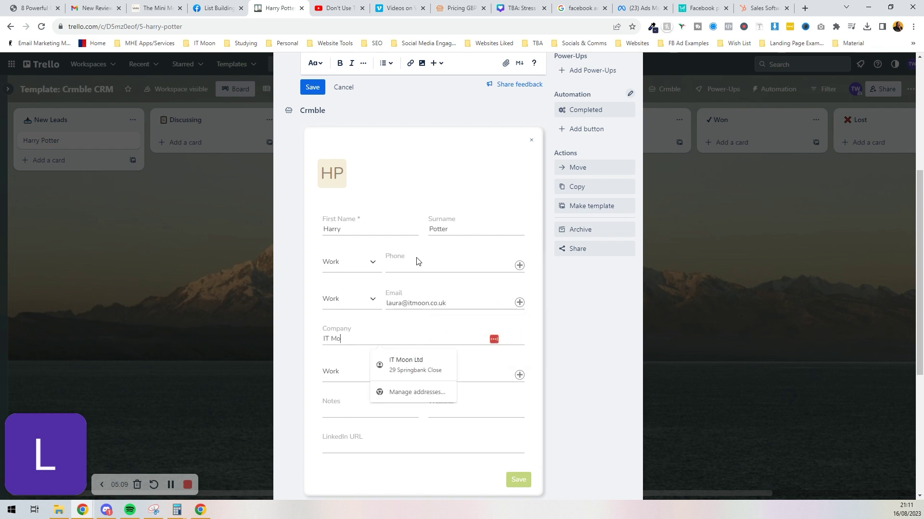
{"action": "type", "text": "T Moon Ltd"}
{"action": "key", "text": "Tab"}
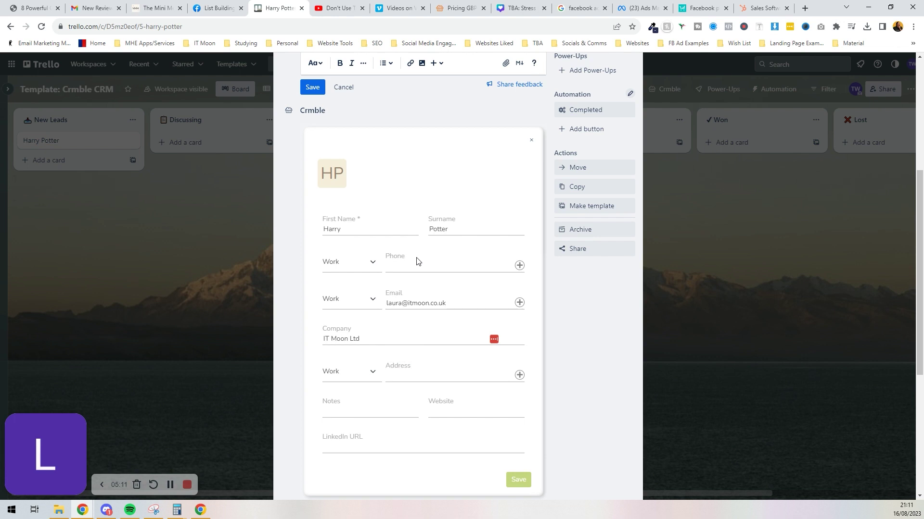
{"action": "type", "text": "111 Happy"}
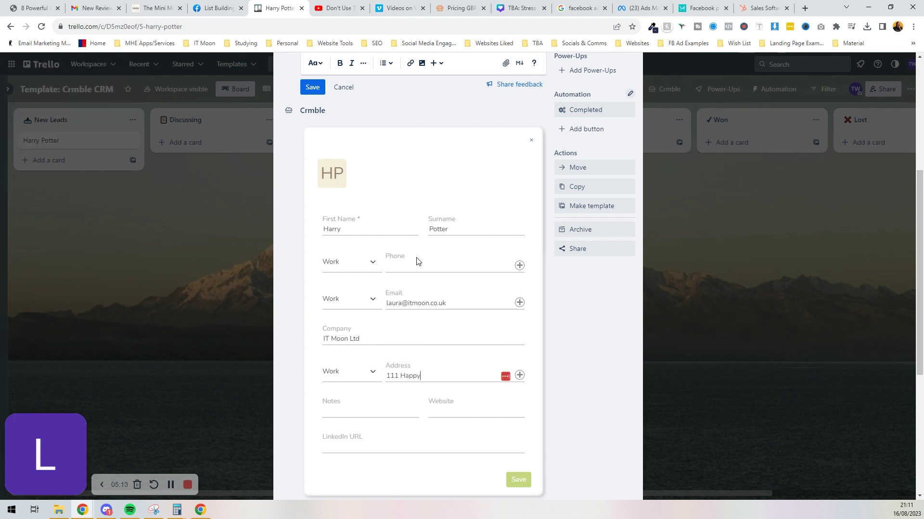
{"action": "type", "text": "www."}
{"action": "left_click", "coordinate": [430, 304]}
{"action": "triple_click", "coordinate": [438, 302]}
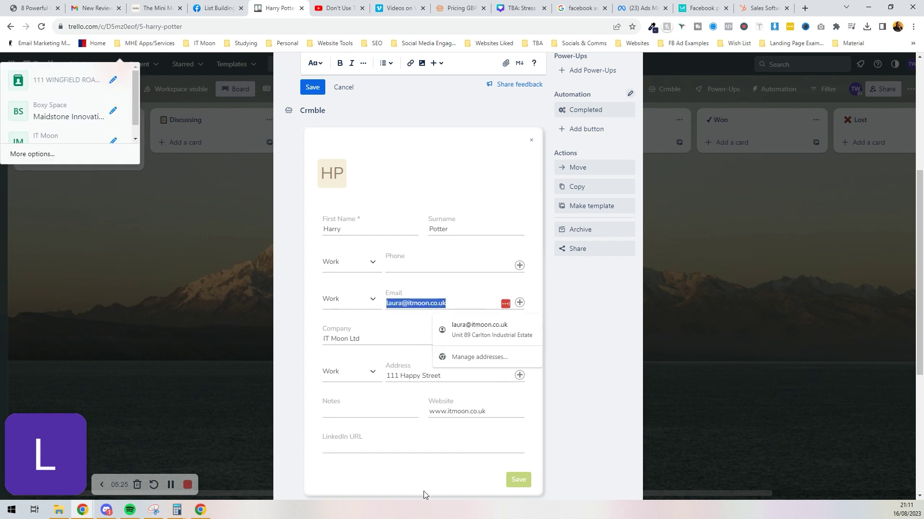
{"action": "left_click", "coordinate": [461, 482]}
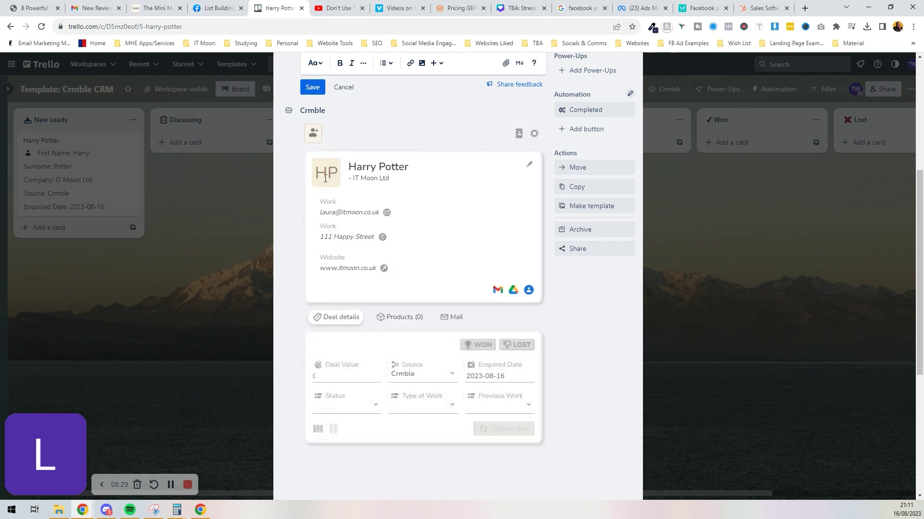
Enter the £500 deal value and set the deal source to Instagram.
{"action": "scroll", "coordinate": [325, 178], "scroll_direction": "down", "scroll_amount": 2}
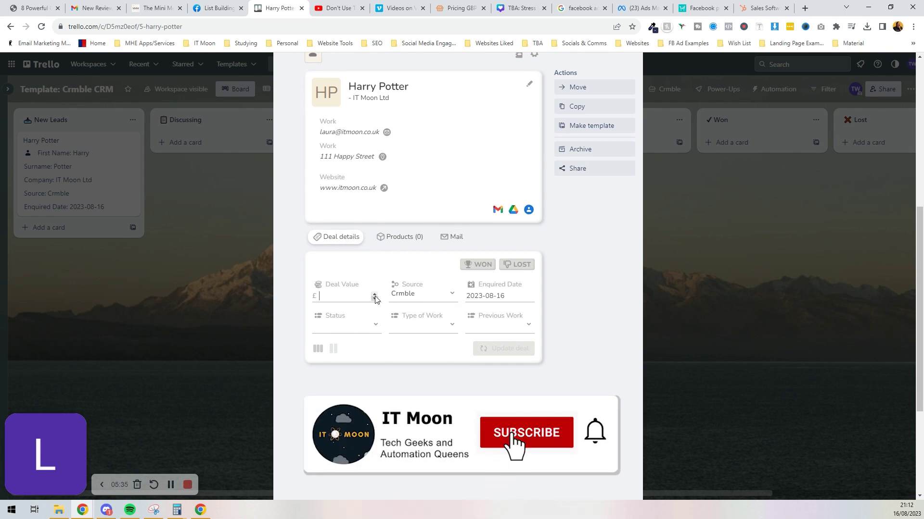
{"action": "type", "text": "500"}
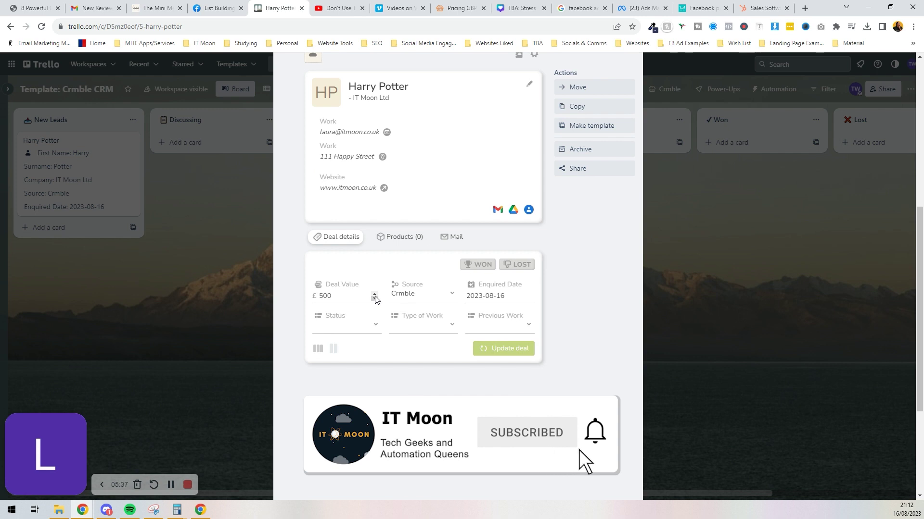
{"action": "left_click", "coordinate": [412, 295]}
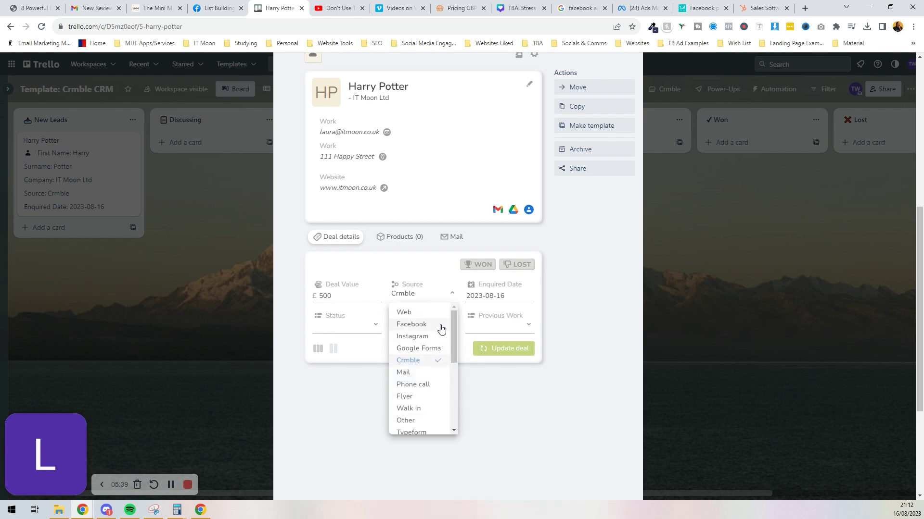
{"action": "scroll", "coordinate": [442, 330], "scroll_direction": "down", "scroll_amount": 5}
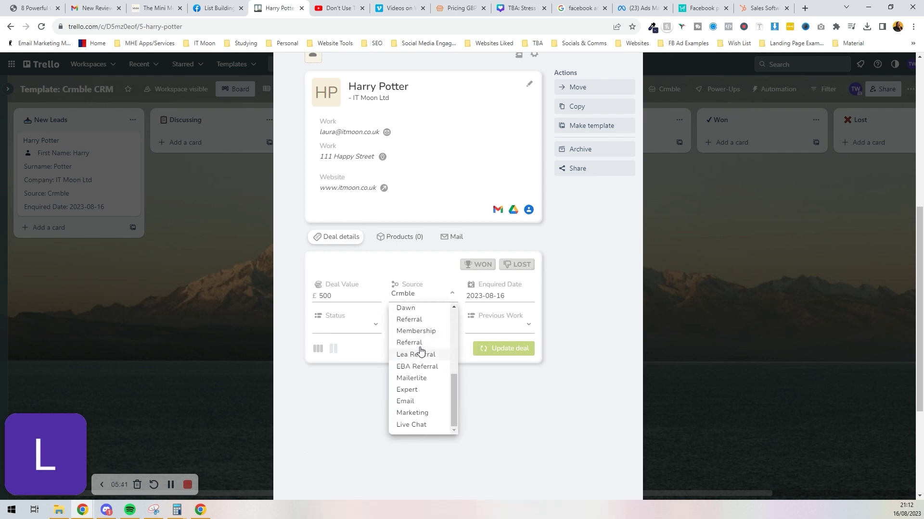
{"action": "scroll", "coordinate": [419, 320], "scroll_direction": "up", "scroll_amount": 3}
{"action": "scroll", "coordinate": [413, 337], "scroll_direction": "up", "scroll_amount": 3}
{"action": "left_click", "coordinate": [414, 336]}
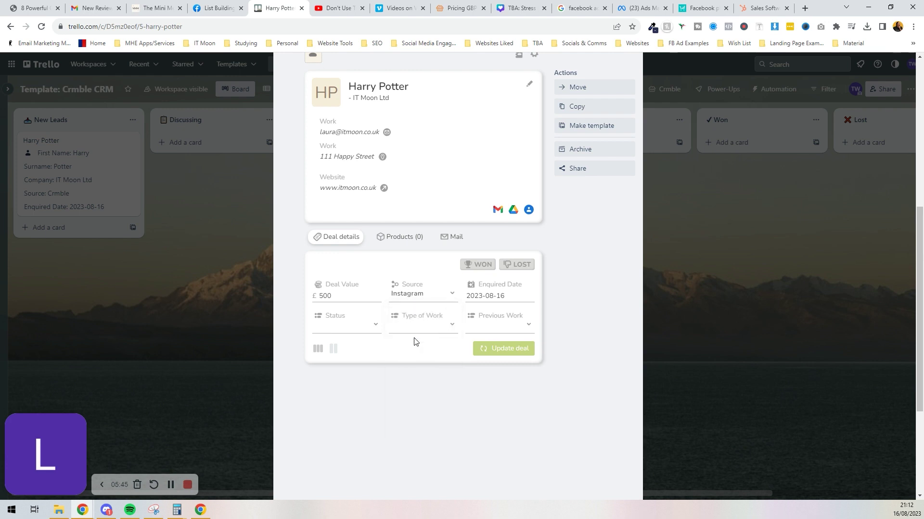
Set status Open, type of work Power Hour, previous work No, and update the deal.
{"action": "left_click", "coordinate": [345, 326]}
{"action": "left_click", "coordinate": [344, 343]}
{"action": "left_click", "coordinate": [421, 335]}
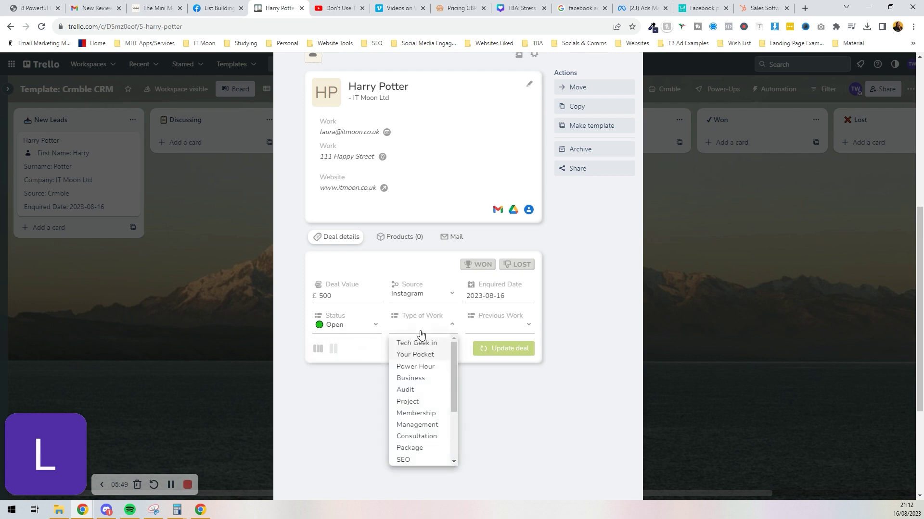
{"action": "left_click", "coordinate": [416, 368]}
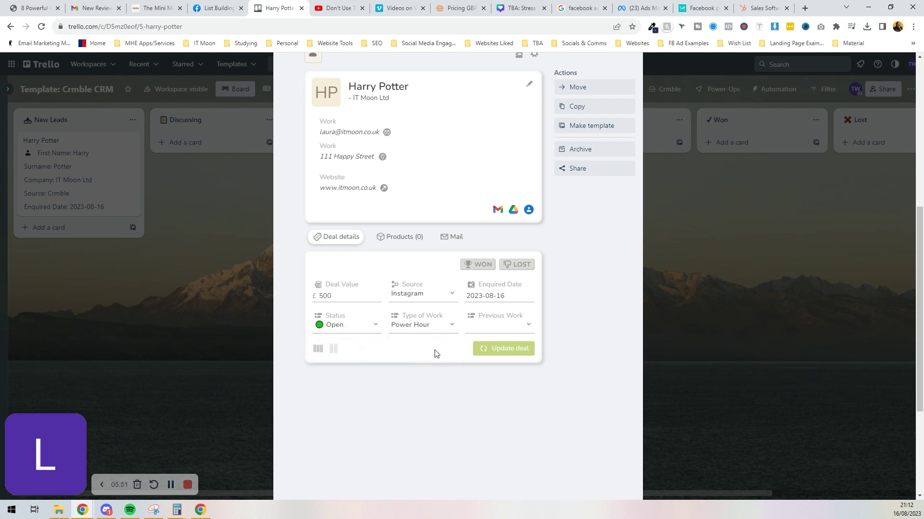
{"action": "left_click", "coordinate": [480, 330]}
{"action": "left_click", "coordinate": [476, 344]}
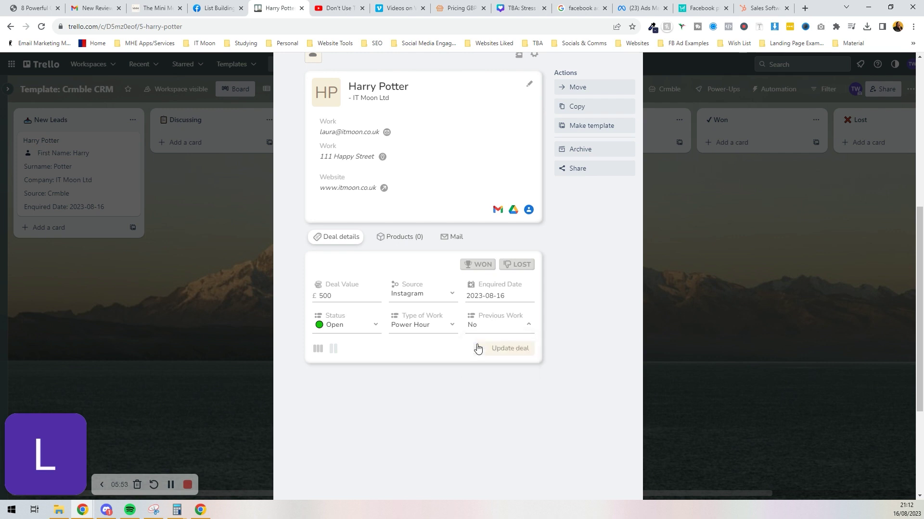
{"action": "left_click", "coordinate": [478, 349]}
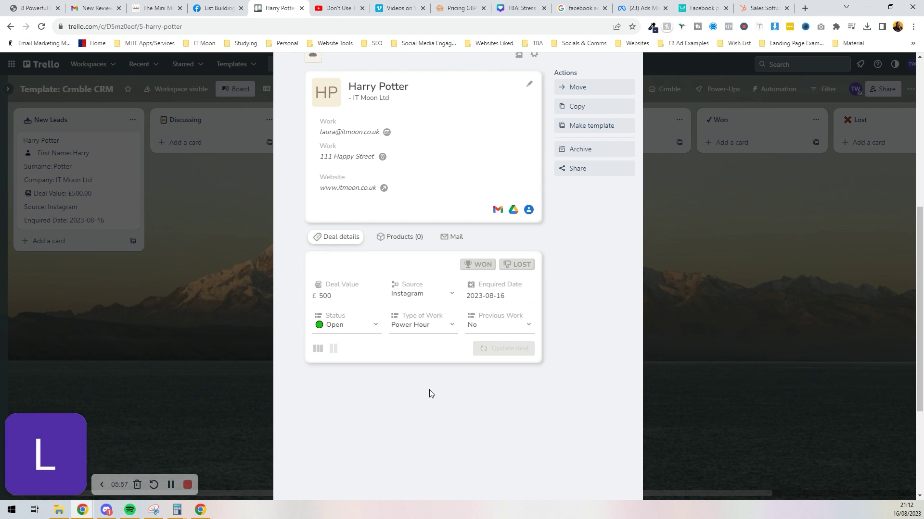
Look through the deal's Products and Mail tabs, then close the Harry Potter card.
{"action": "left_click", "coordinate": [406, 238]}
{"action": "left_click", "coordinate": [442, 237]}
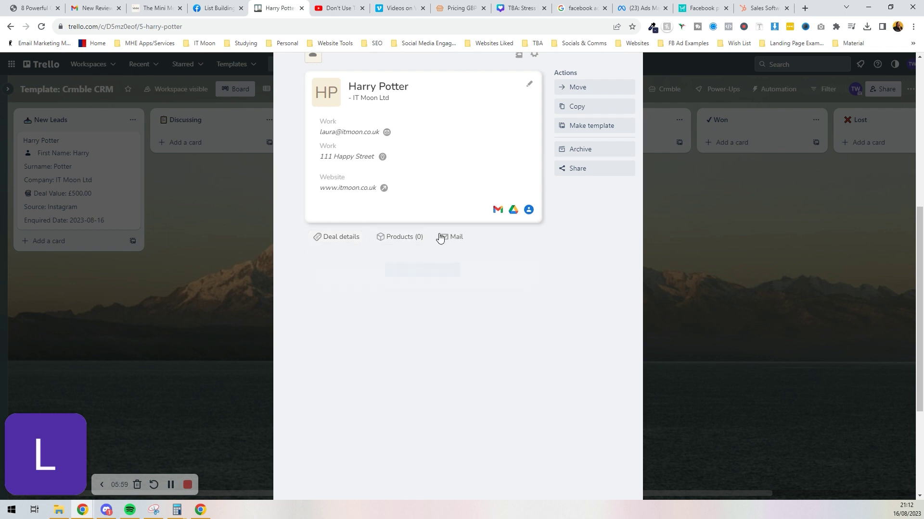
{"action": "left_click", "coordinate": [415, 242]}
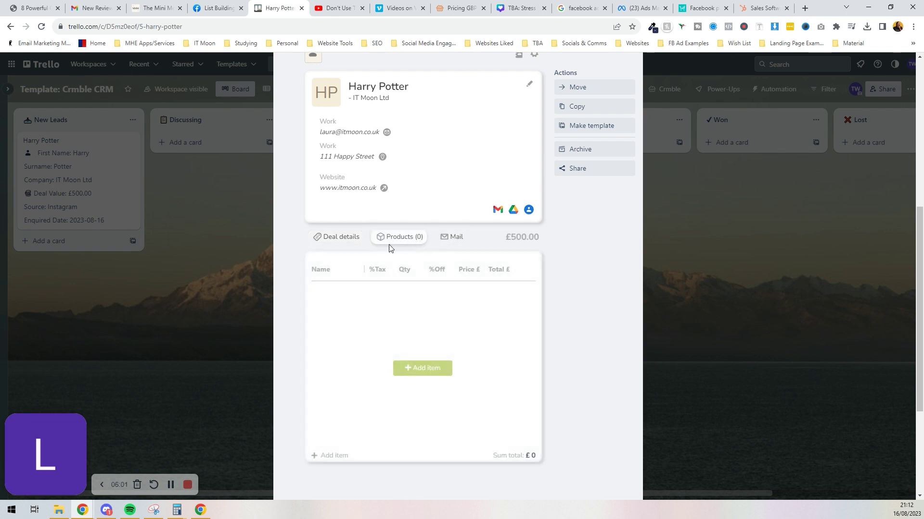
{"action": "left_click", "coordinate": [353, 239]}
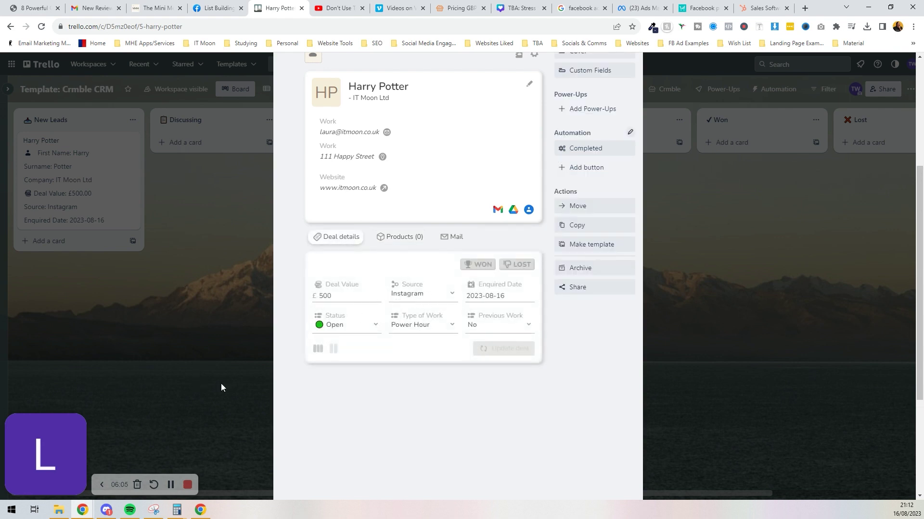
{"action": "left_click", "coordinate": [160, 297]}
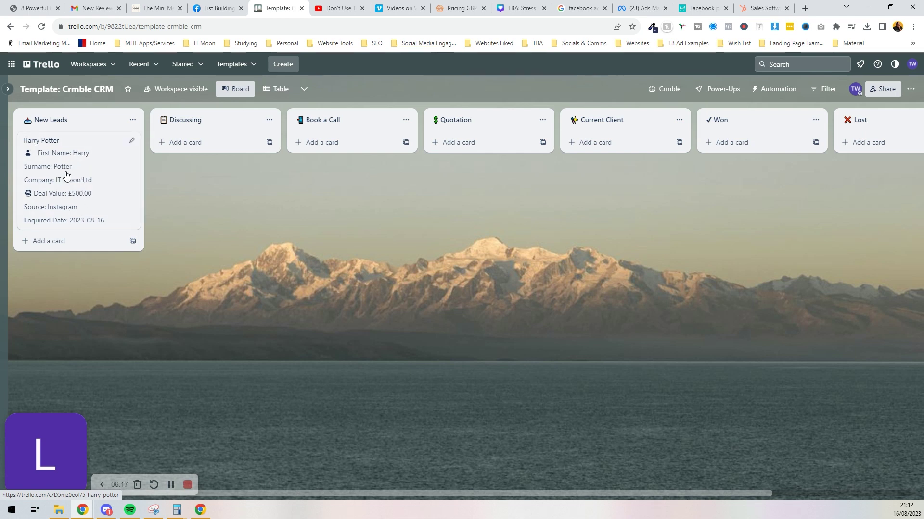
In Crmble Contact Fields settings, turn off Front card for First Name and Surname.
{"action": "left_click", "coordinate": [659, 90]}
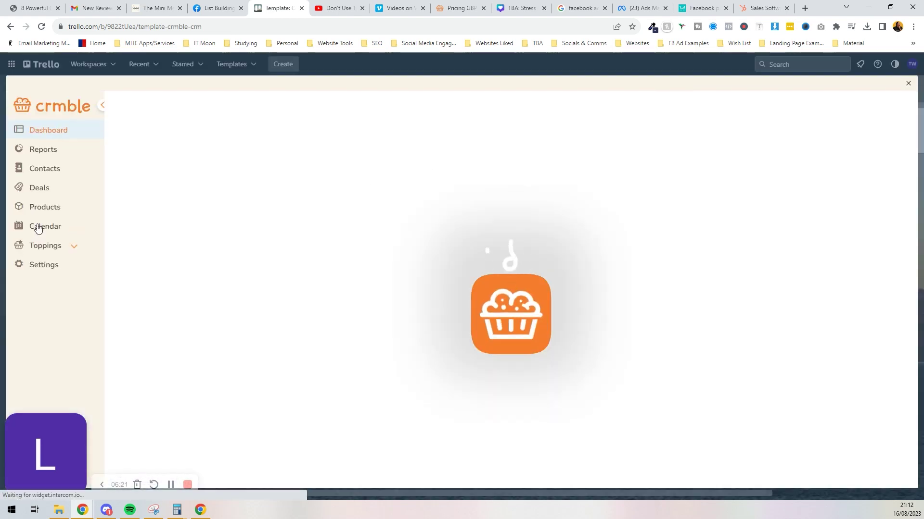
{"action": "left_click", "coordinate": [53, 266]}
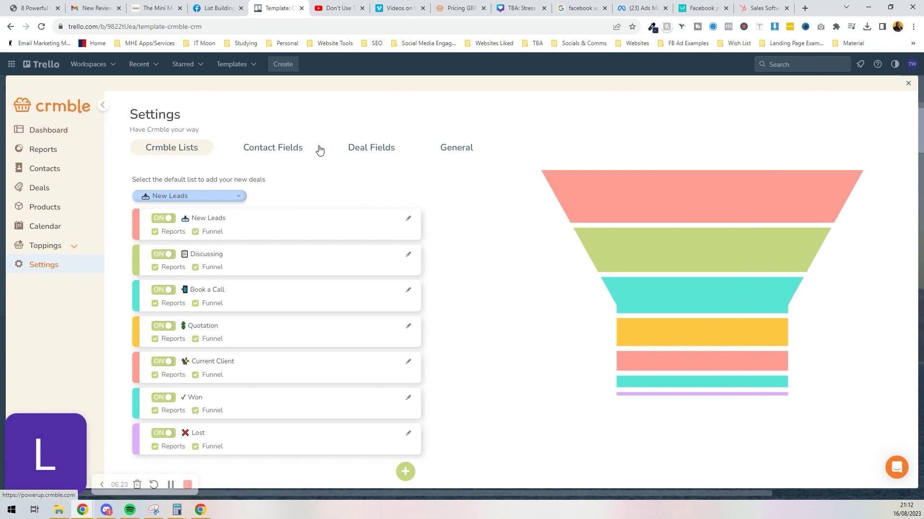
{"action": "left_click", "coordinate": [291, 151]}
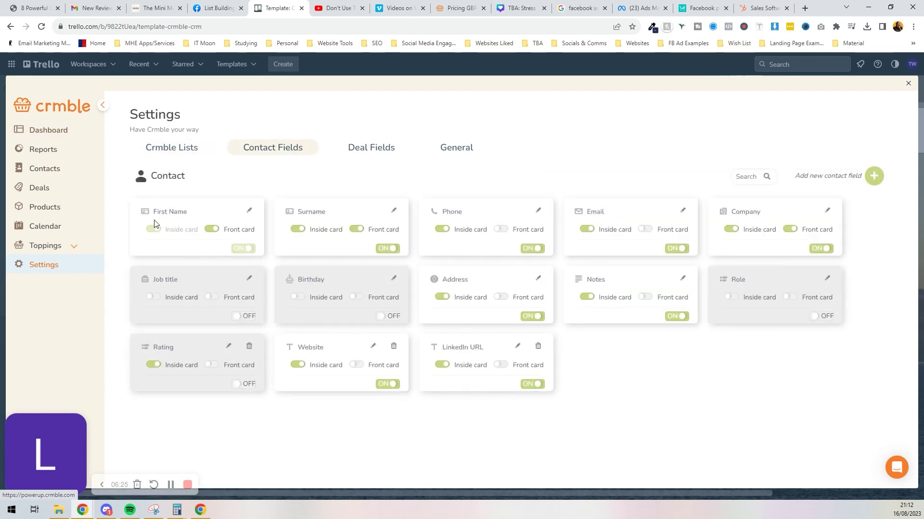
{"action": "left_click", "coordinate": [211, 229]}
{"action": "left_click", "coordinate": [356, 230]}
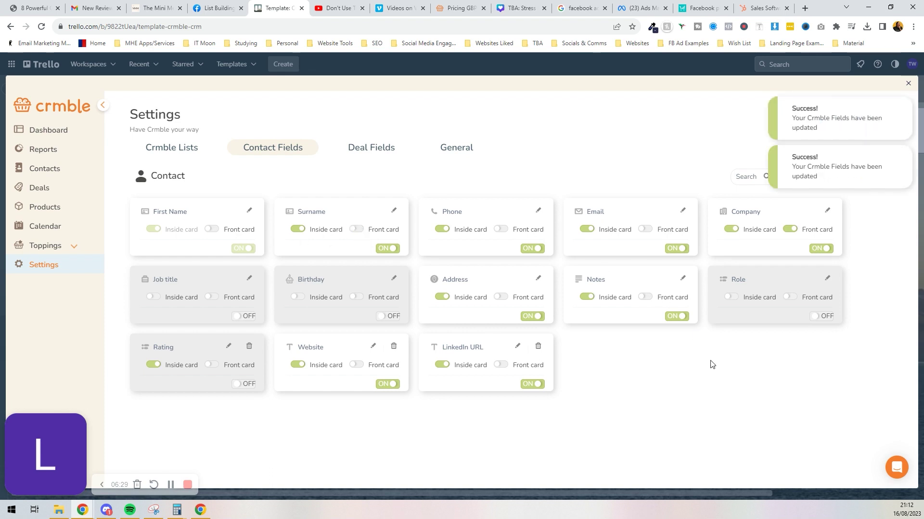
{"action": "left_click", "coordinate": [909, 84]}
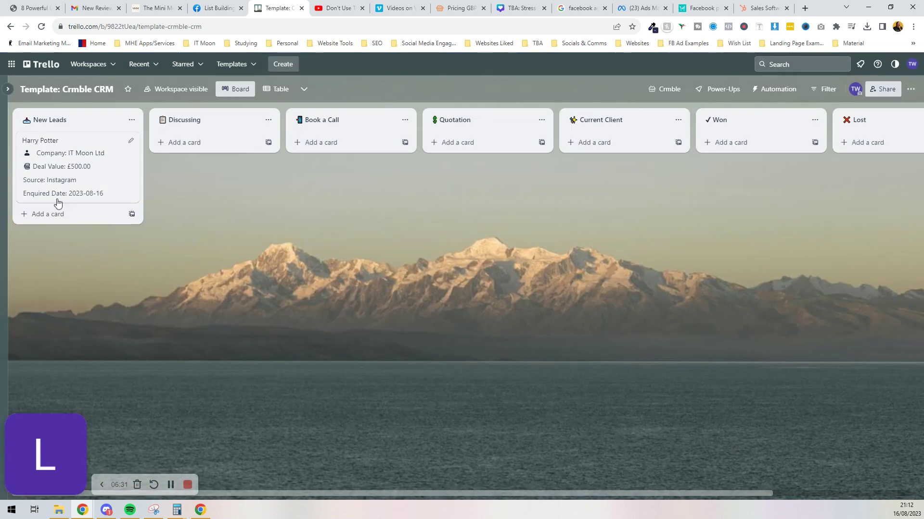
Write the Harry Potter card description greeting the recipient and asking to book a Power Hour.
{"action": "left_click", "coordinate": [54, 167]}
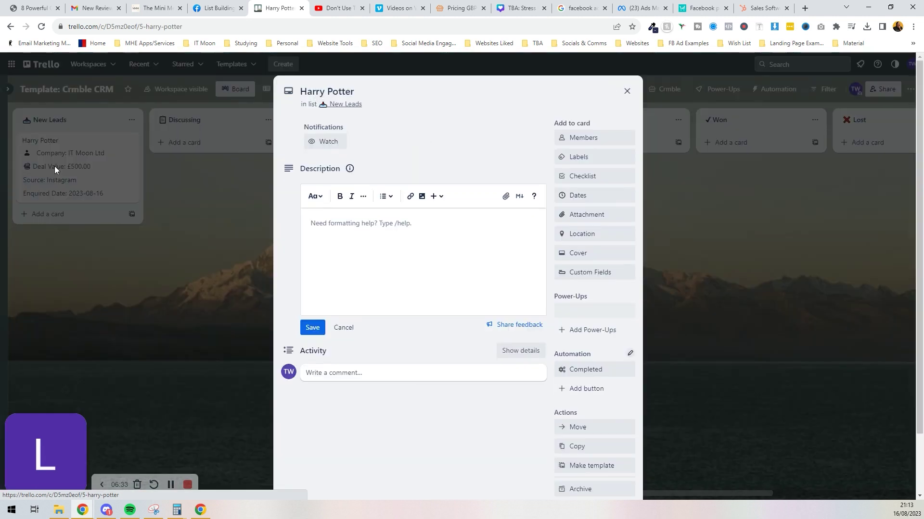
{"action": "left_click", "coordinate": [361, 85]}
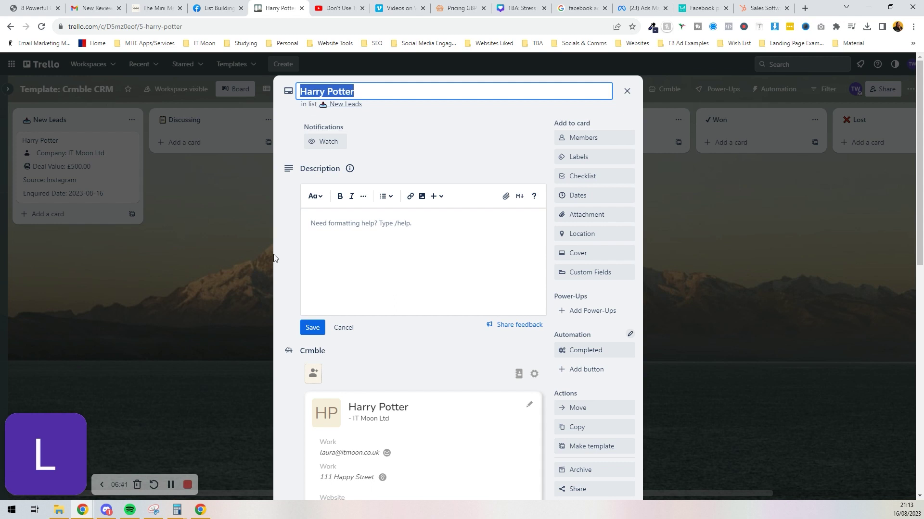
{"action": "left_click", "coordinate": [343, 260]}
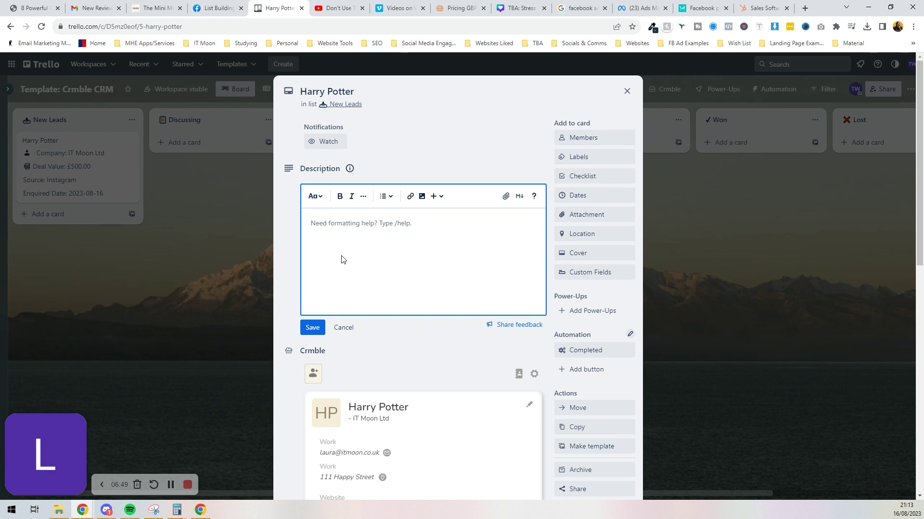
{"action": "type", "text": "Hi Laura,"}
{"action": "key", "text": "Return"}
{"action": "key", "text": "Return"}
{"action": "key", "text": "BackSpace"}
{"action": "type", "text": "I've bh"}
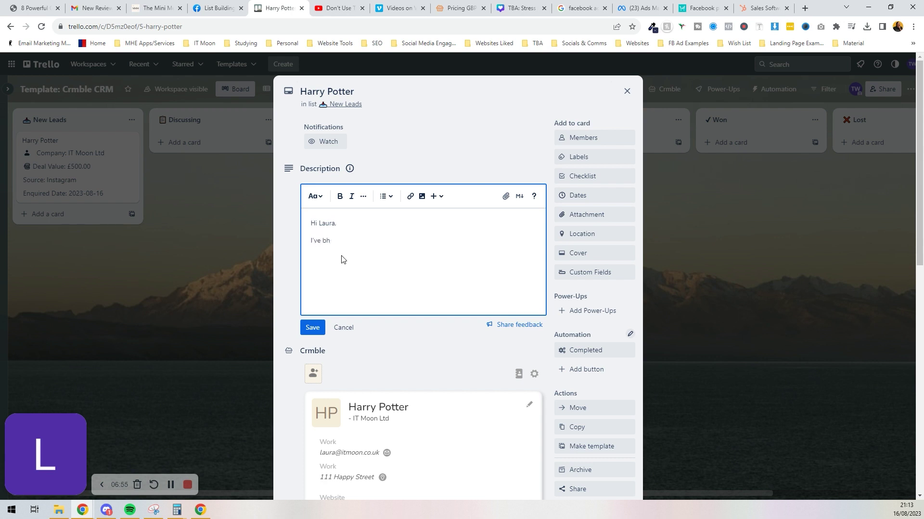
{"action": "type", "text": "eard you are a"}
{"action": "type", "text": "mazing at Trello."}
{"action": "type", "text": " Could I book a Power Huor w"}
{"action": "key", "text": "BackSpace"}
{"action": "key", "text": "BackSpace"}
{"action": "key", "text": "BackSpace"}
{"action": "key", "text": "BackSpace"}
{"action": "key", "text": "BackSpace"}
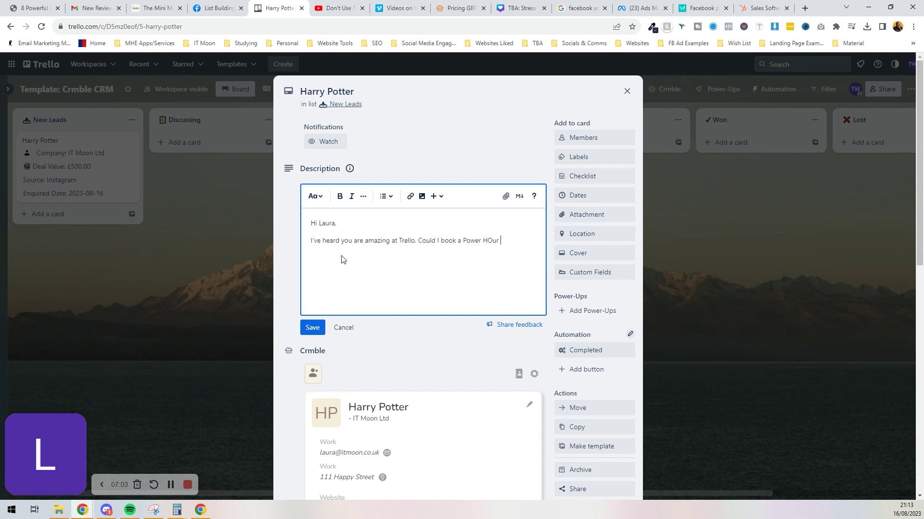
{"action": "type", "text": "our with you?"}
Save the description, close the card, and reopen it briefly to check it.
{"action": "left_click", "coordinate": [310, 327]}
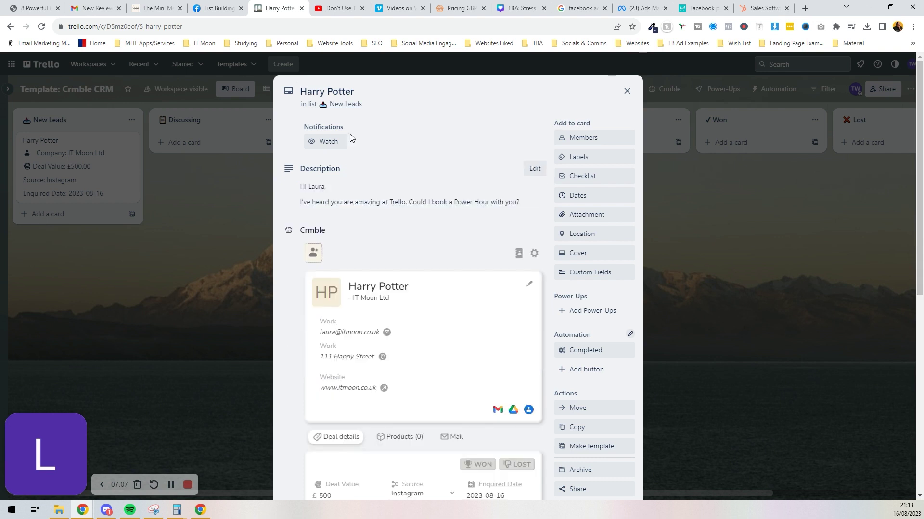
{"action": "left_click", "coordinate": [217, 306]}
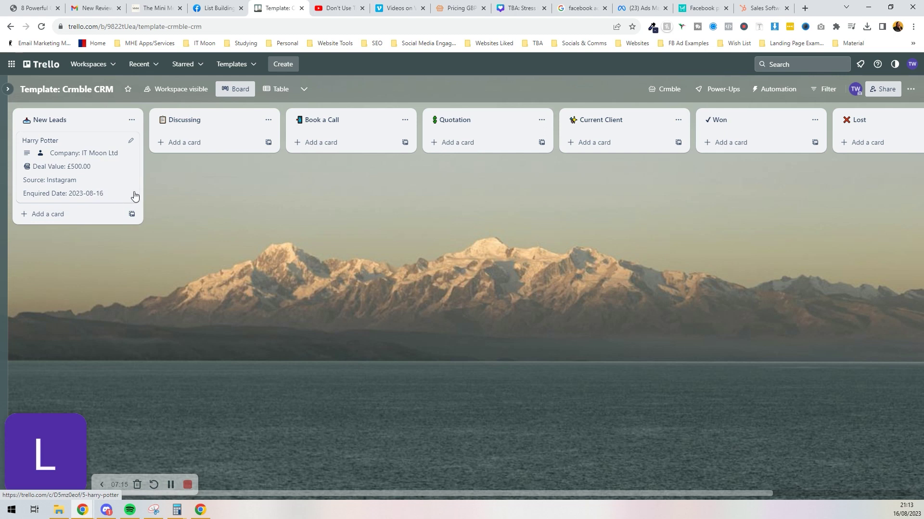
{"action": "left_click", "coordinate": [112, 158]}
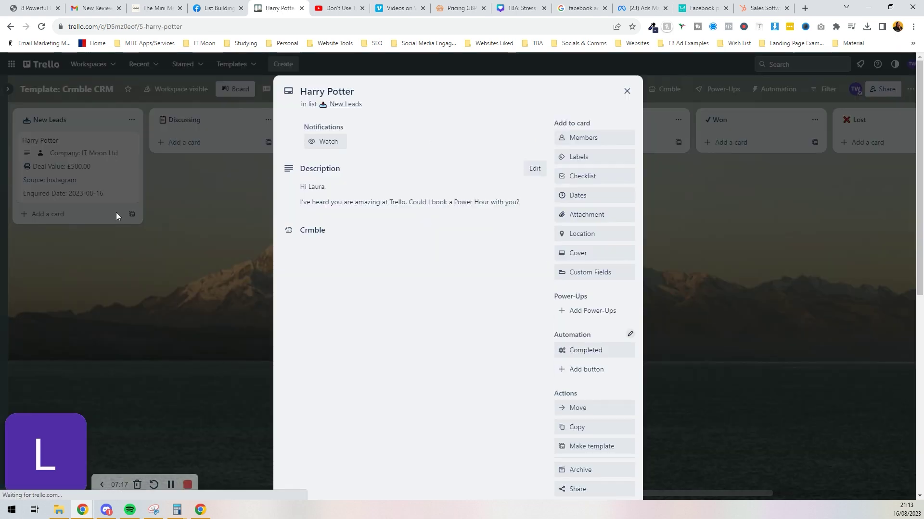
{"action": "left_click", "coordinate": [141, 280]}
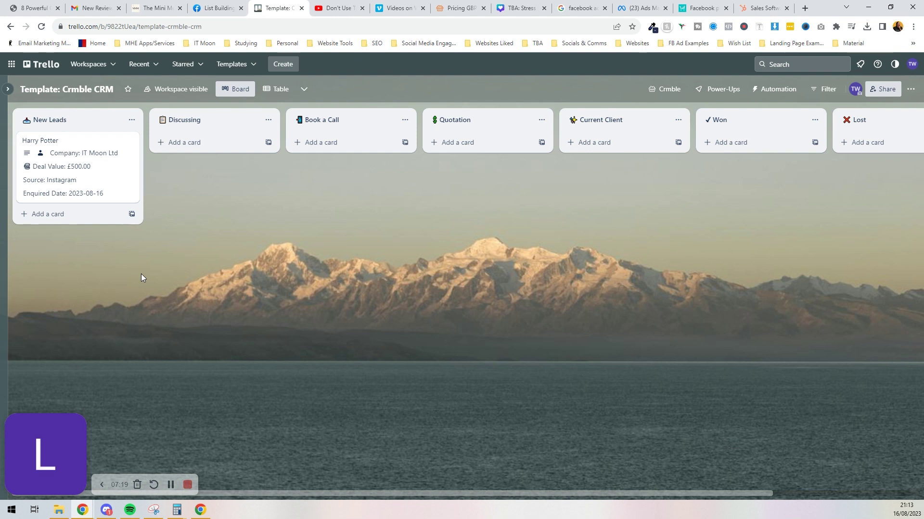